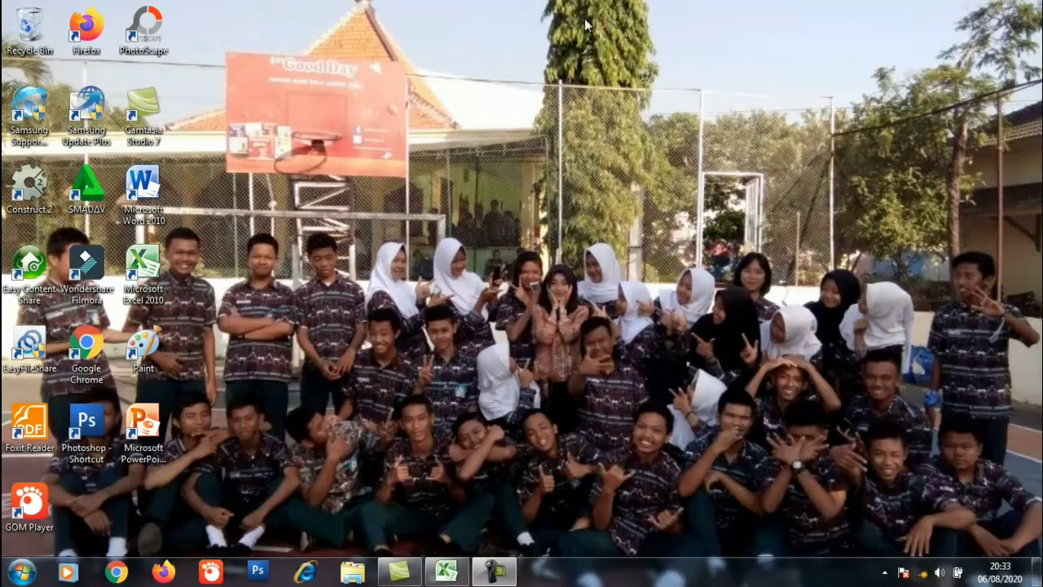
left_click(23, 575)
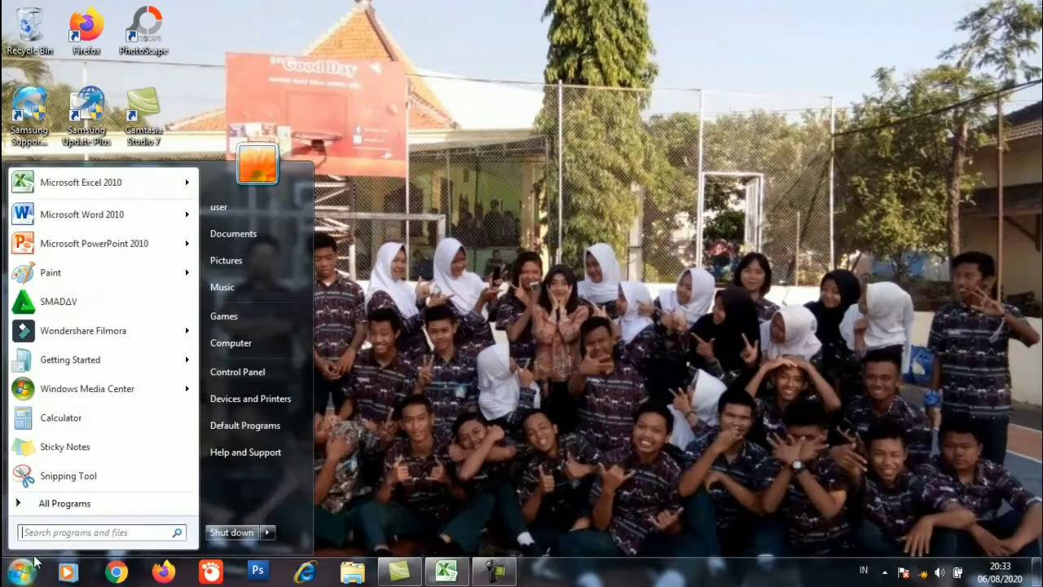
left_click(61, 504)
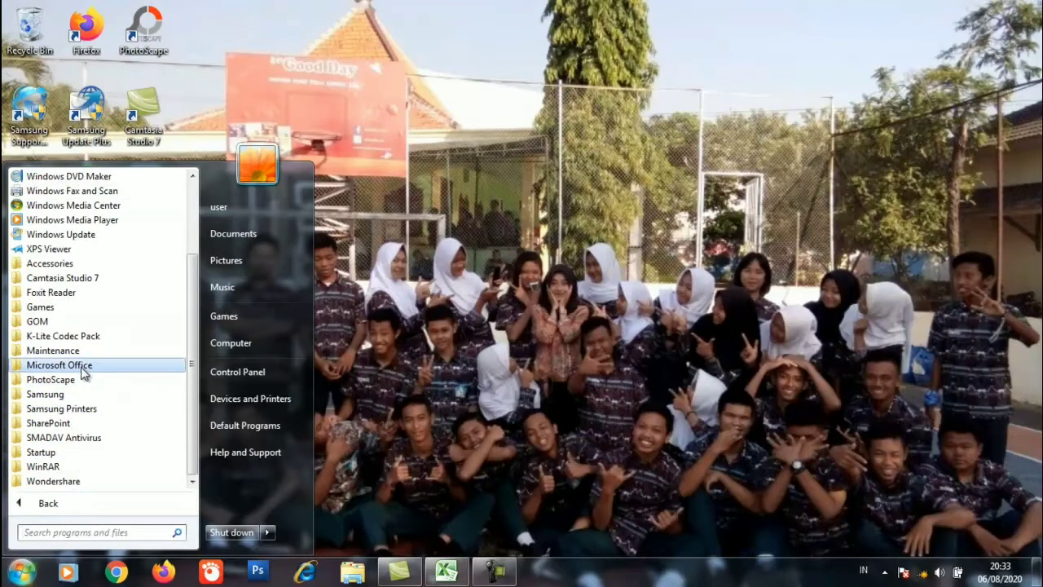
left_click(82, 367)
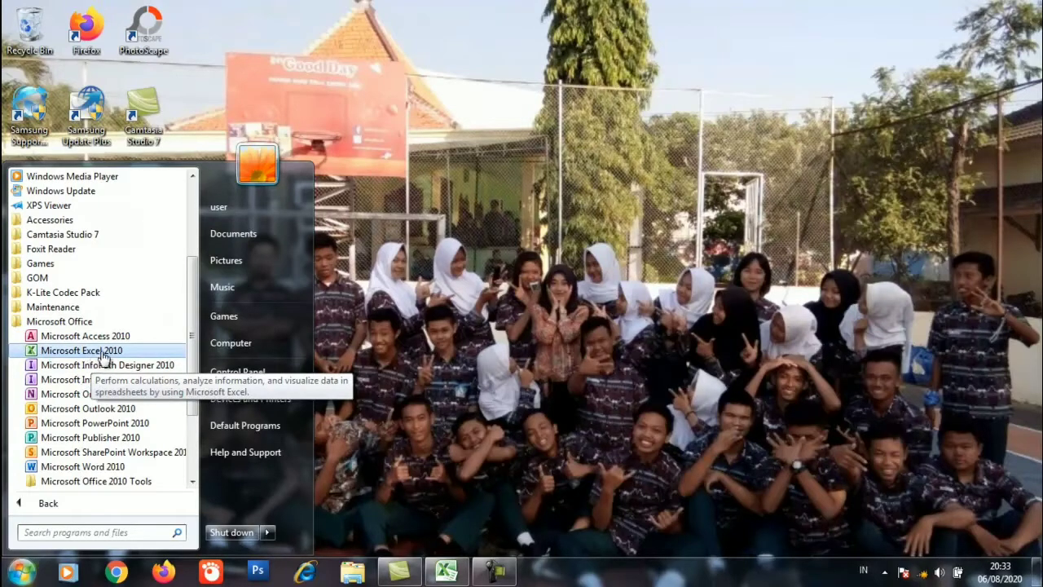
left_click(344, 349)
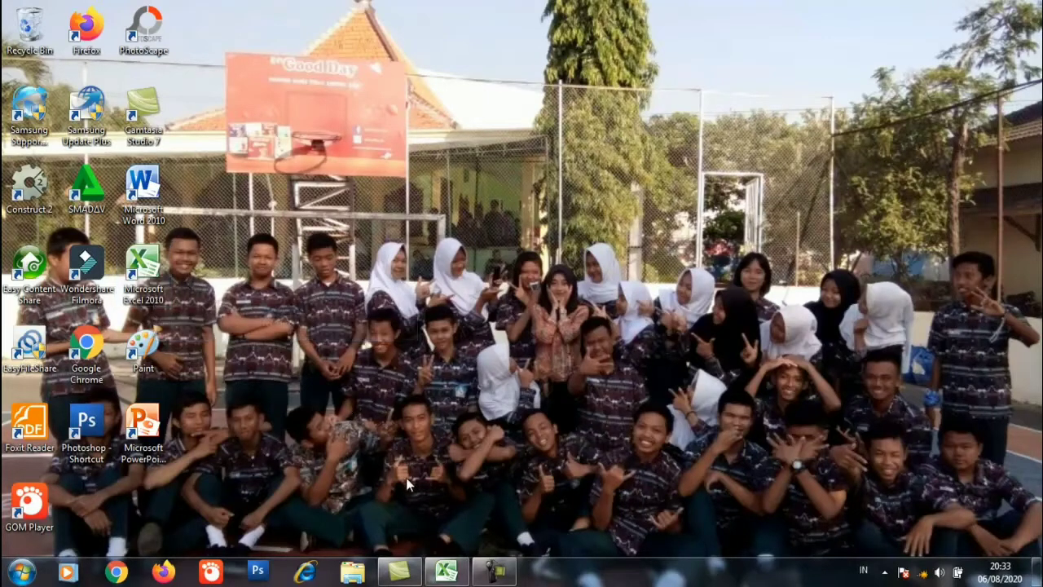
Step: Switch to the open Book1 workbook in Excel and make the title "Toko Alat Tulis Dora" in cell A1 bold
left_click(450, 572)
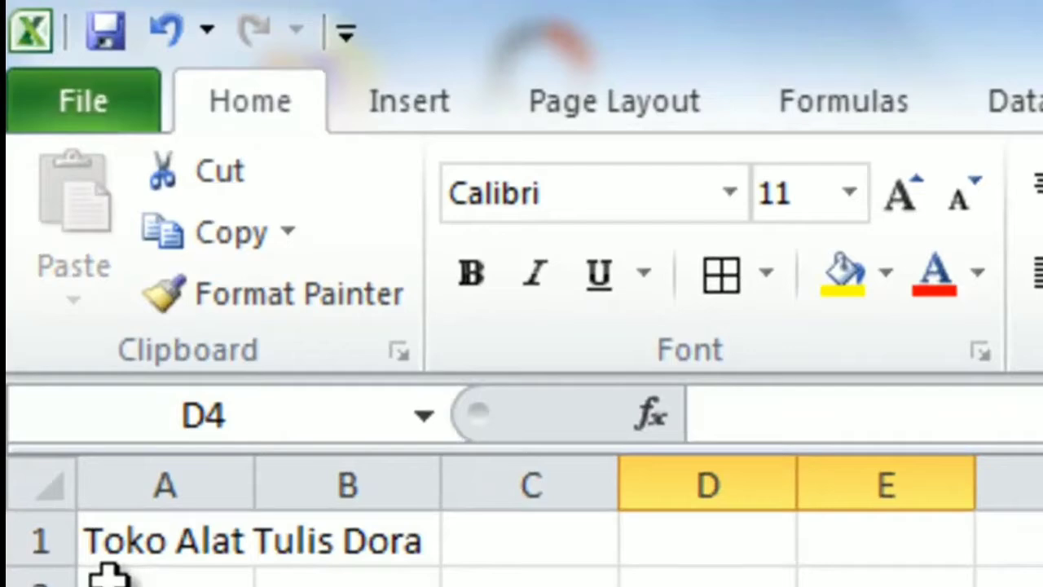
left_click(113, 554)
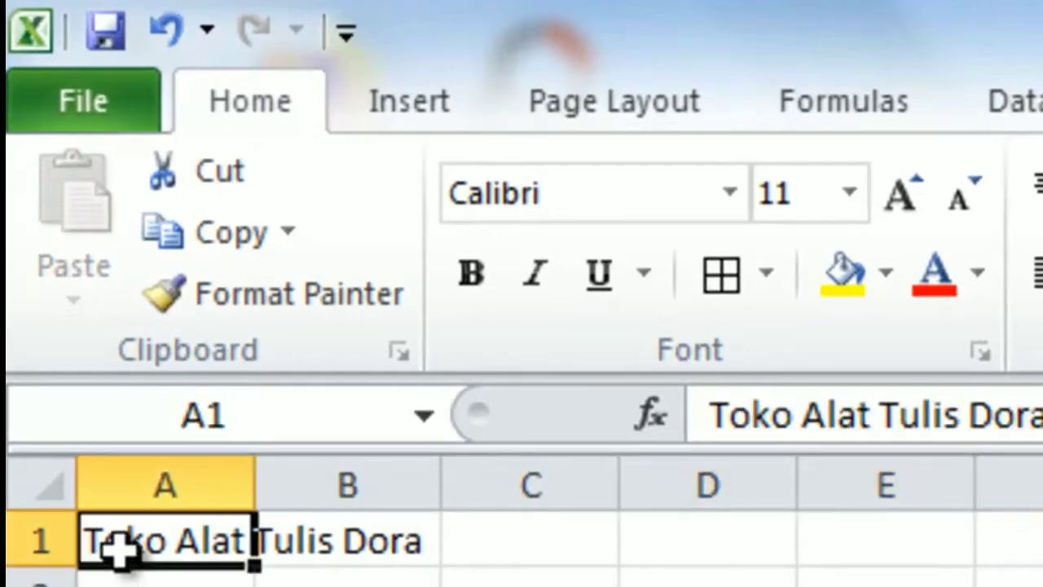
double_click(115, 558)
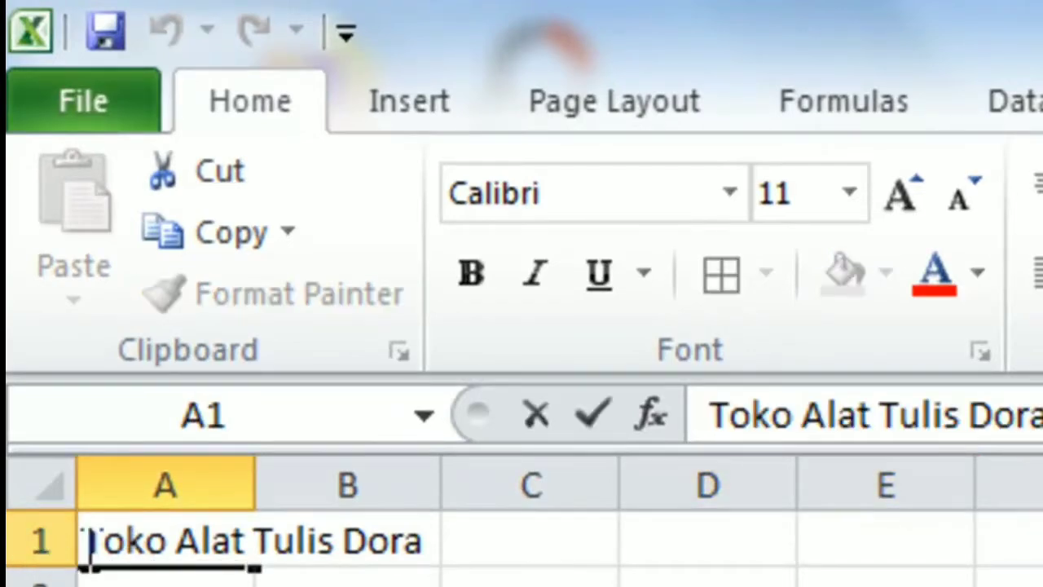
left_click_drag(84, 542, 423, 538)
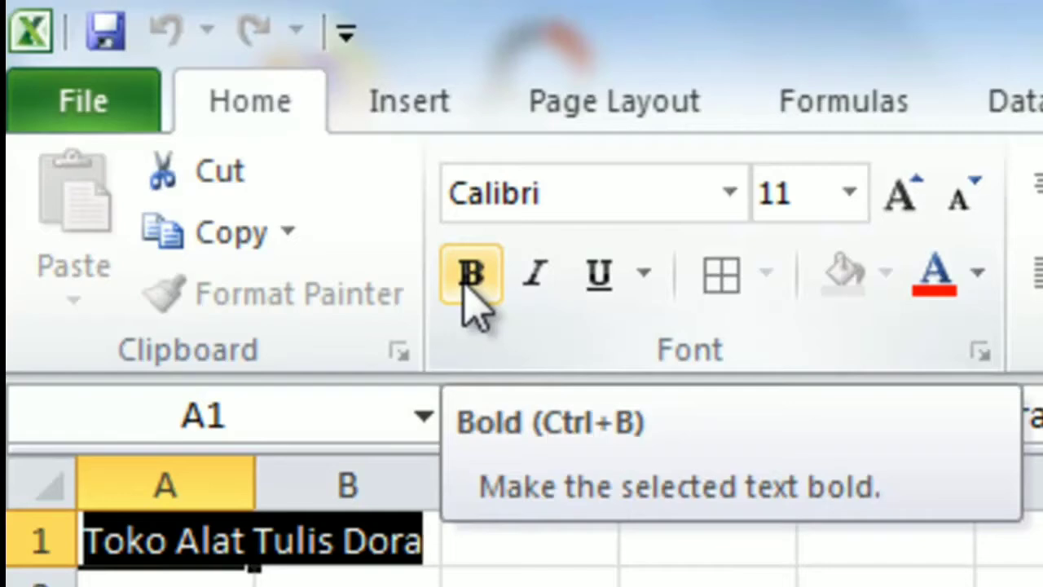
left_click(471, 277)
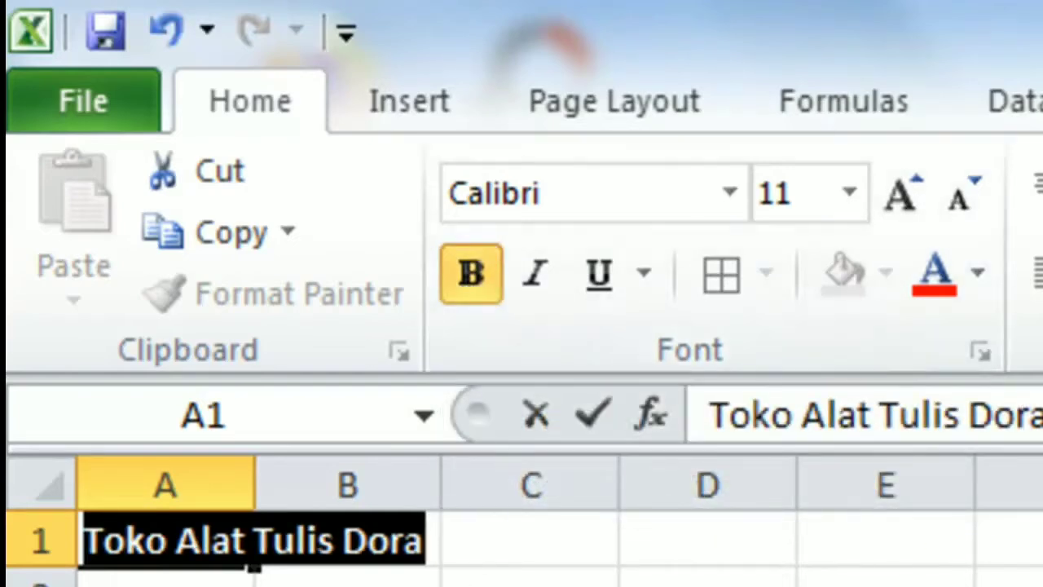
left_click(456, 578)
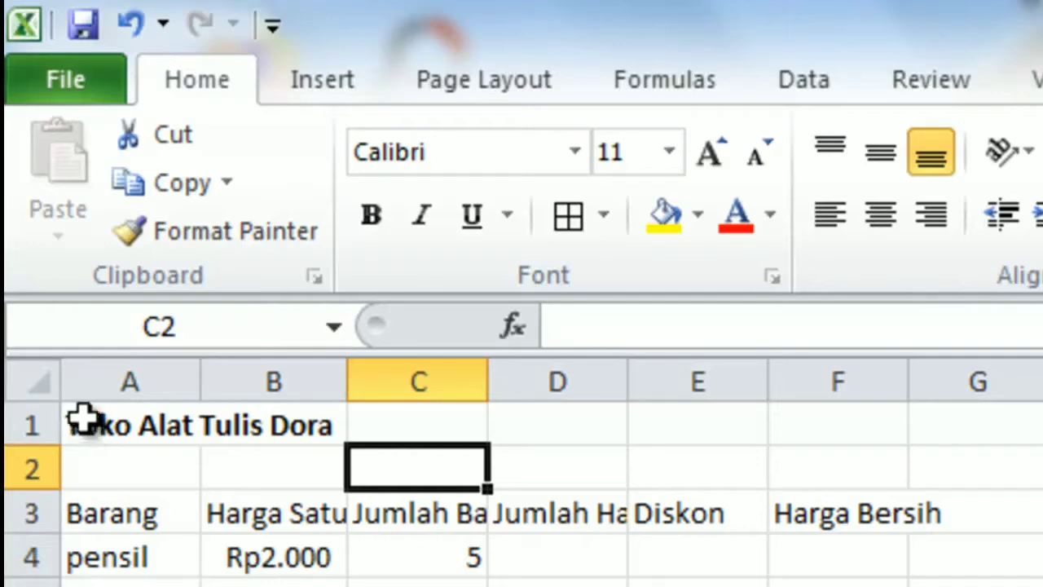
Step: Merge and center the title "Toko Alat Tulis Dora" across cells A1 to F1
left_click_drag(83, 422, 844, 430)
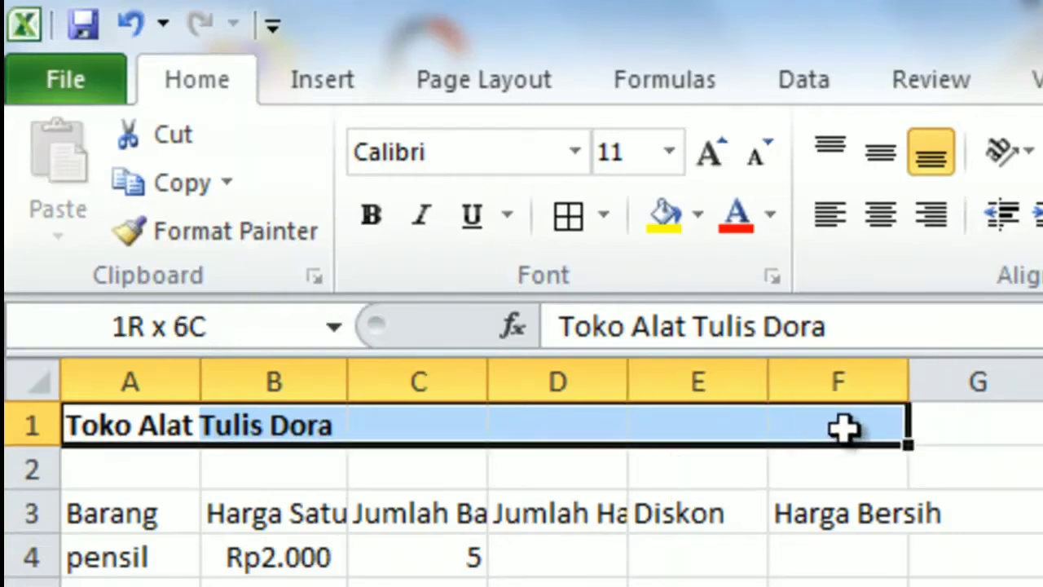
left_click_drag(844, 429, 828, 426)
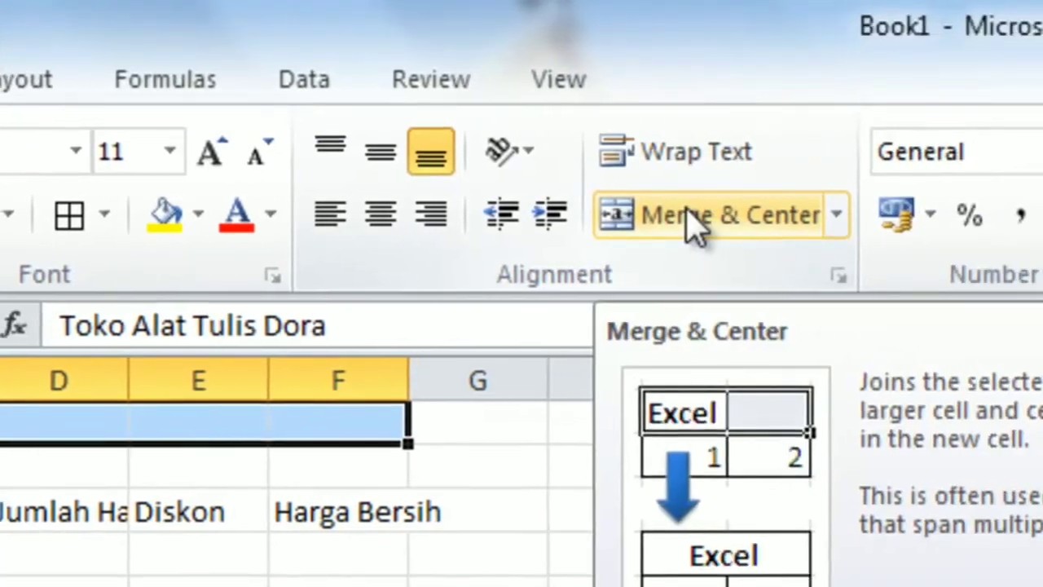
left_click(693, 218)
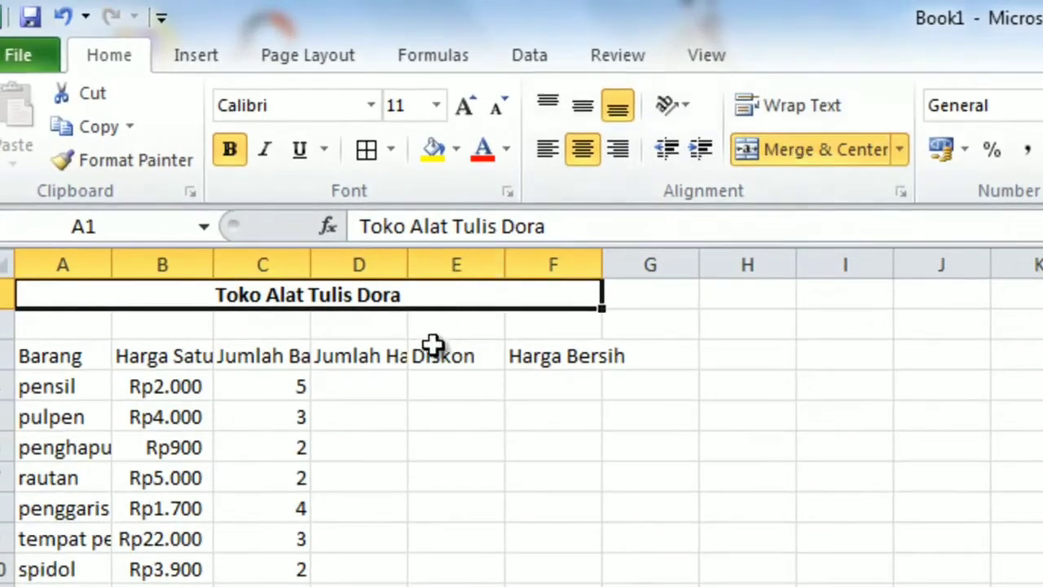
key("ctrl+z")
left_click(273, 323)
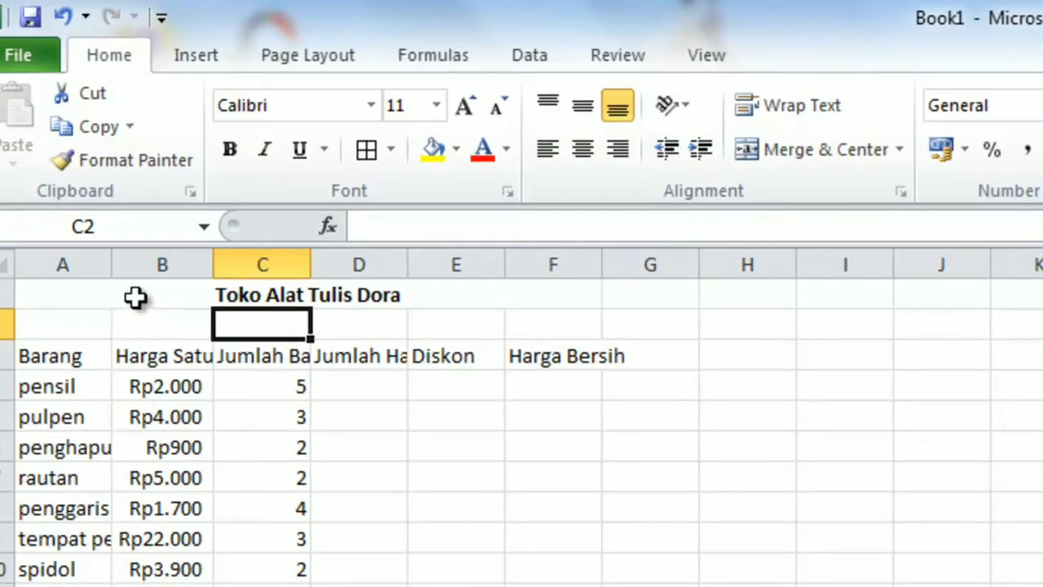
key("ctrl+y")
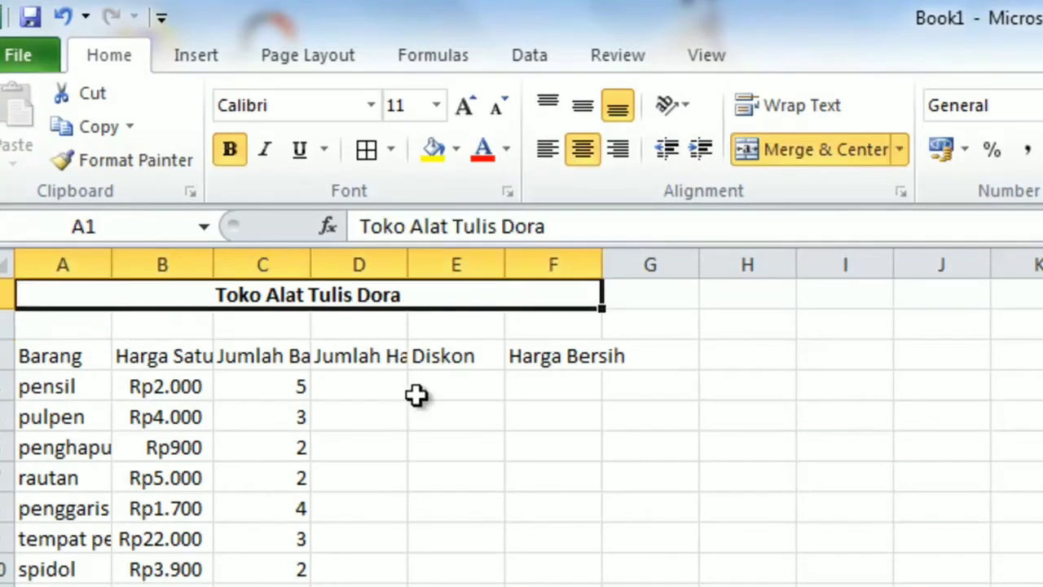
left_click(417, 444)
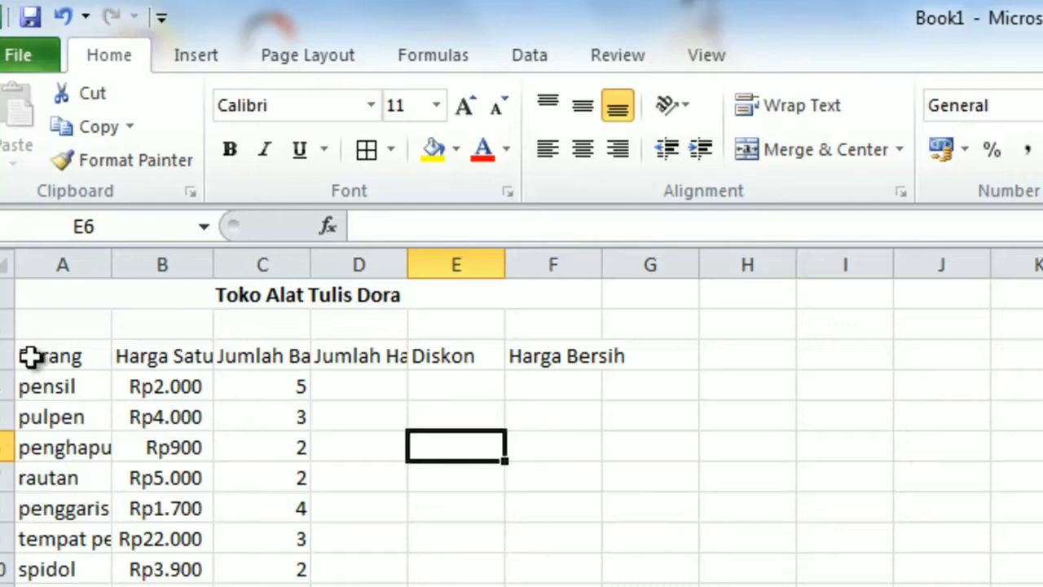
Step: Apply All Borders to the whole item table, from the Barang header in A3 to cell F10
left_click_drag(31, 356, 554, 569)
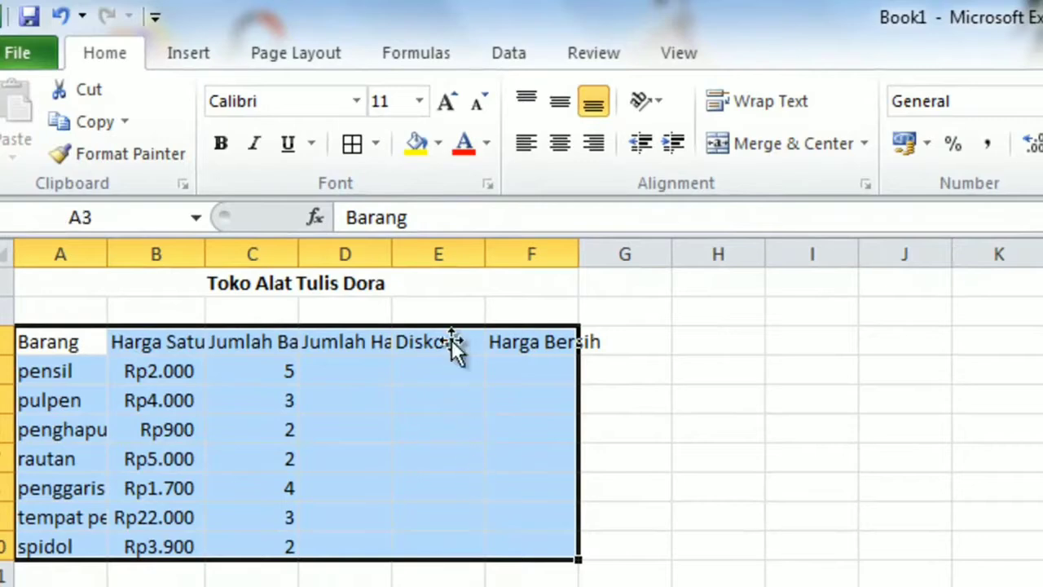
left_click(376, 145)
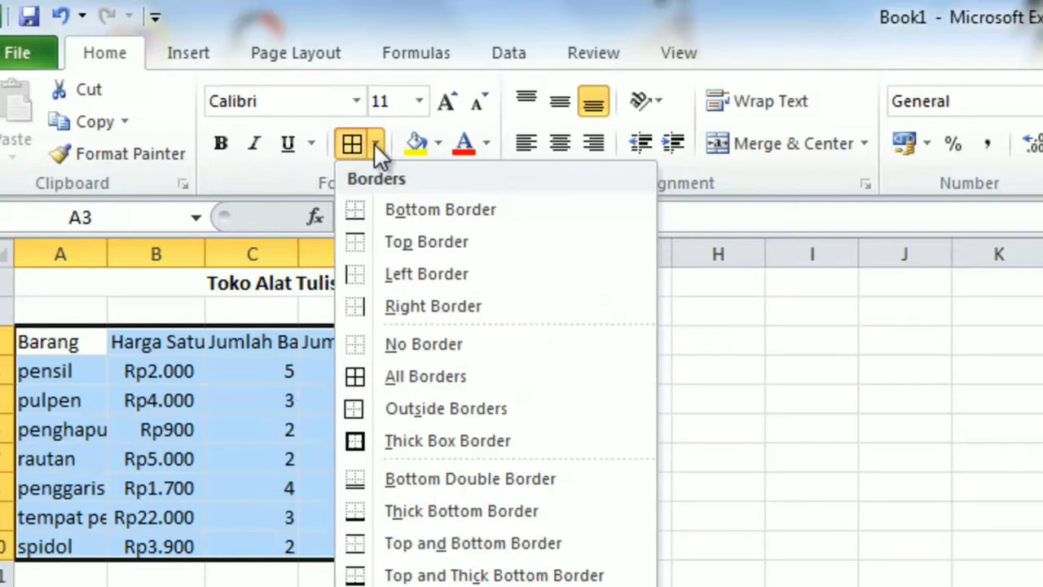
left_click(384, 378)
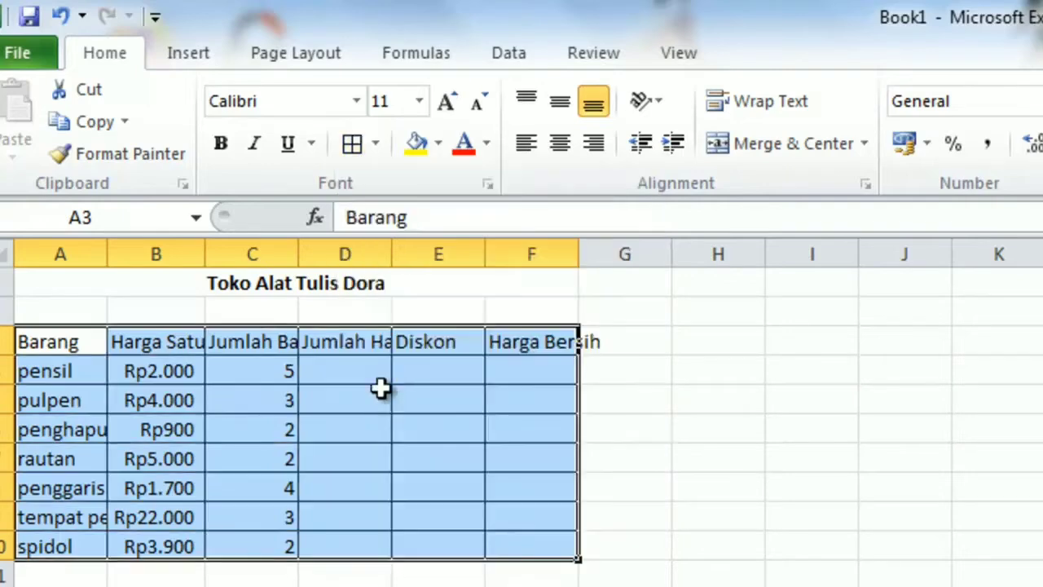
left_click(384, 461)
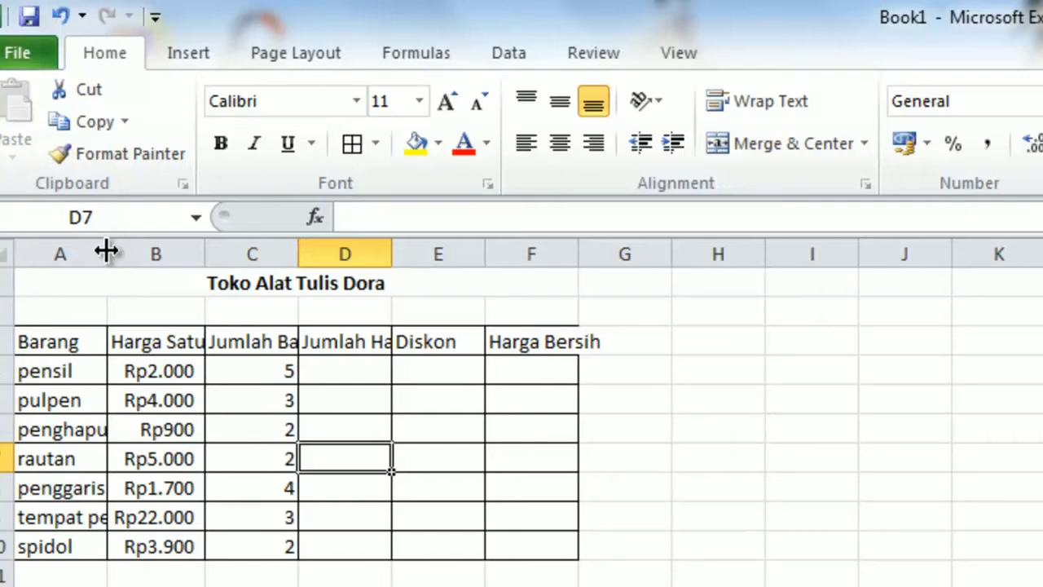
Step: Widen columns A through F so that every item name and column heading fits inside its cell
left_click_drag(106, 251, 198, 246)
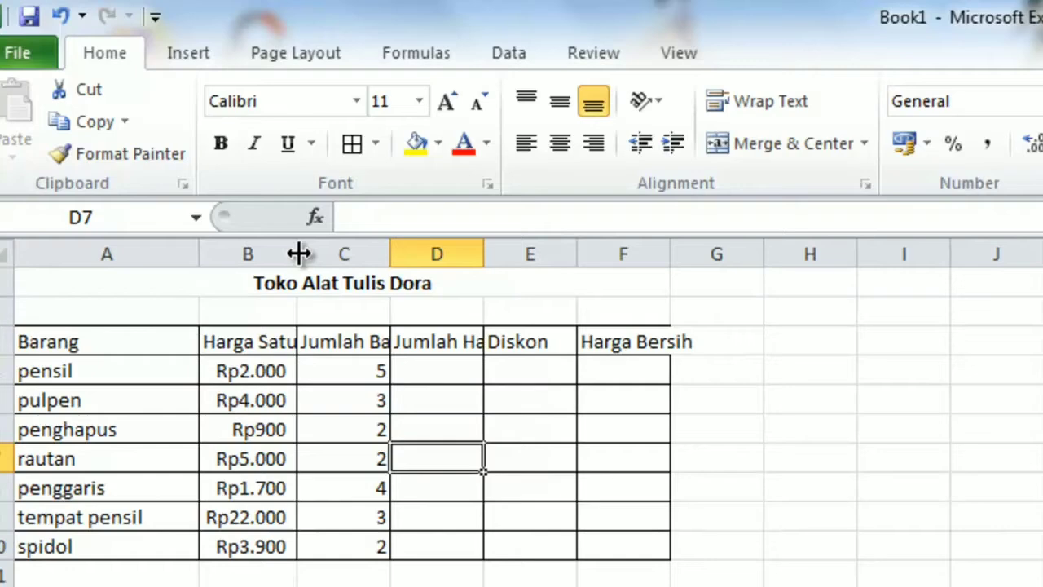
left_click_drag(294, 252, 359, 253)
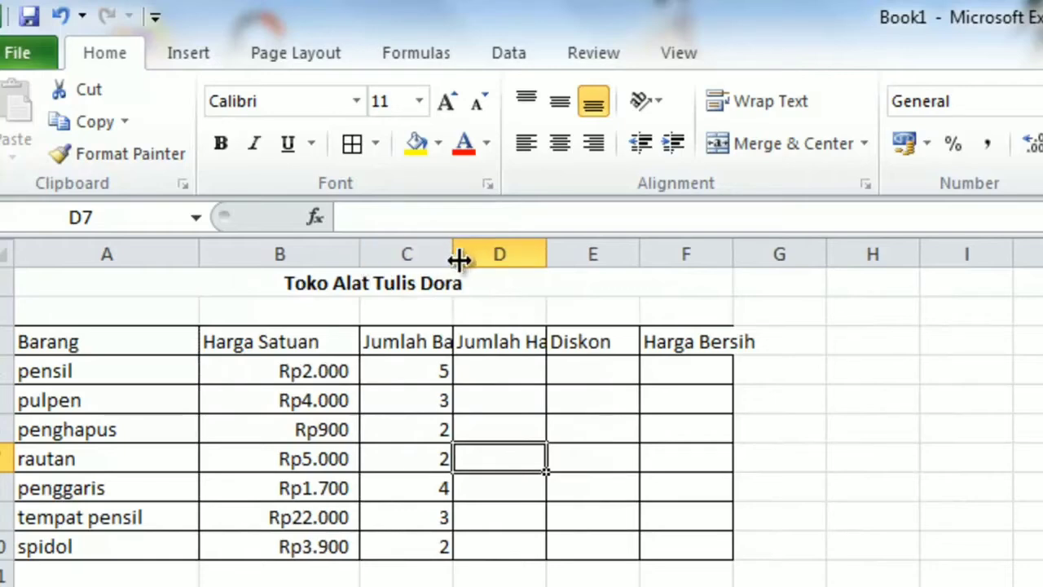
left_click_drag(458, 259, 506, 258)
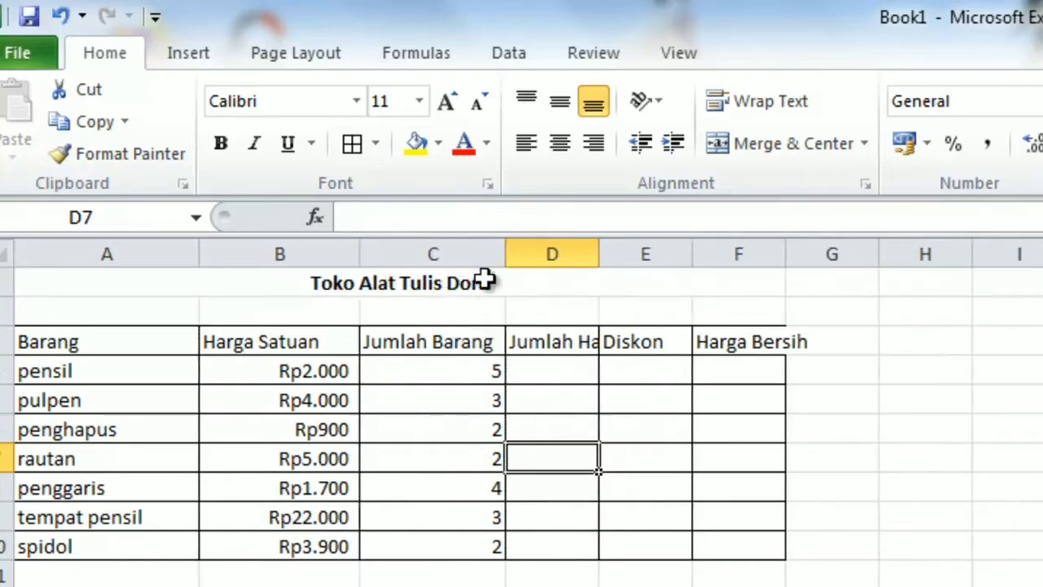
left_click_drag(602, 260, 635, 254)
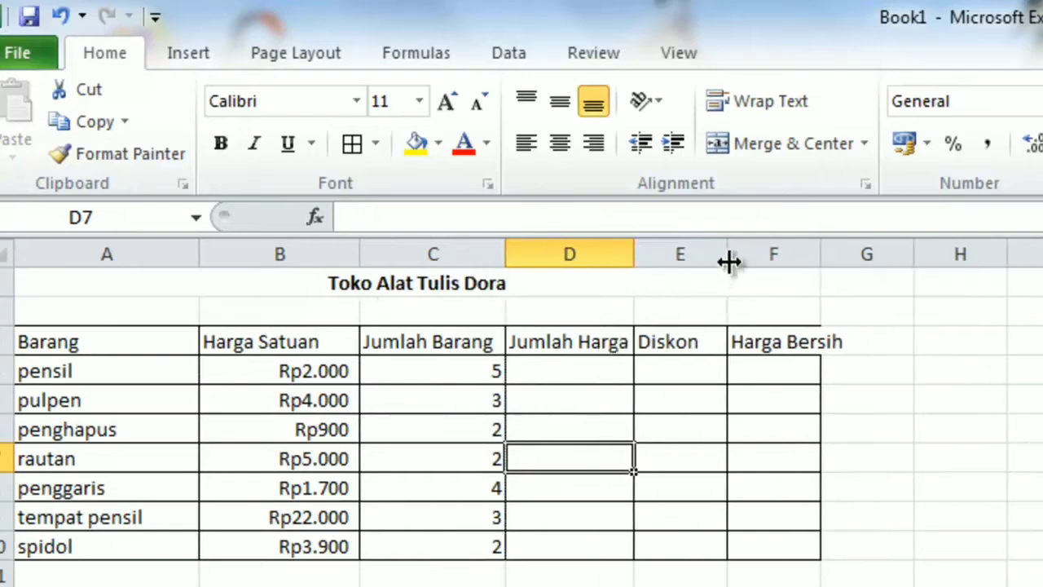
left_click_drag(729, 261, 763, 256)
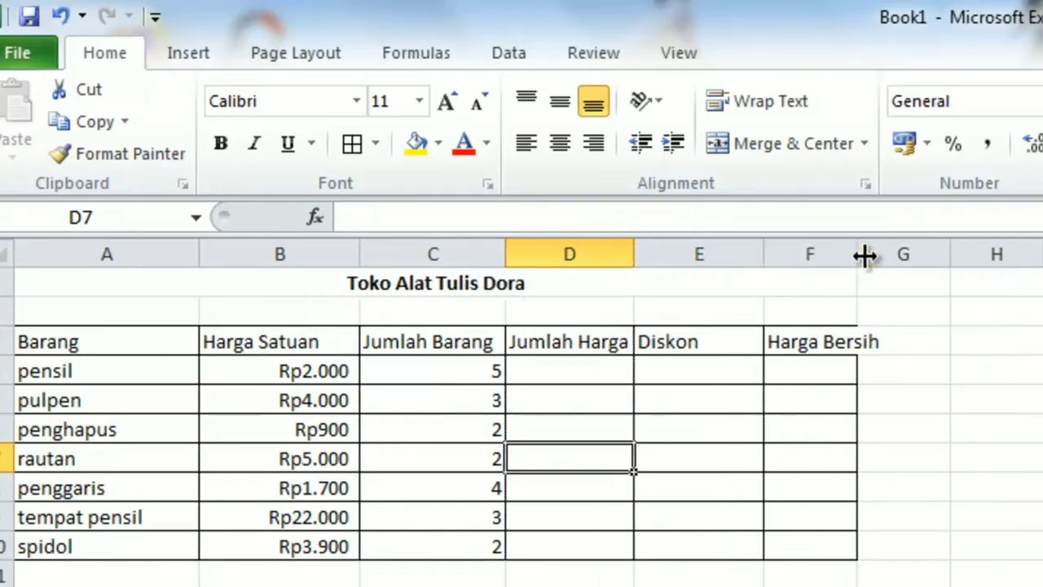
left_click_drag(858, 254, 932, 258)
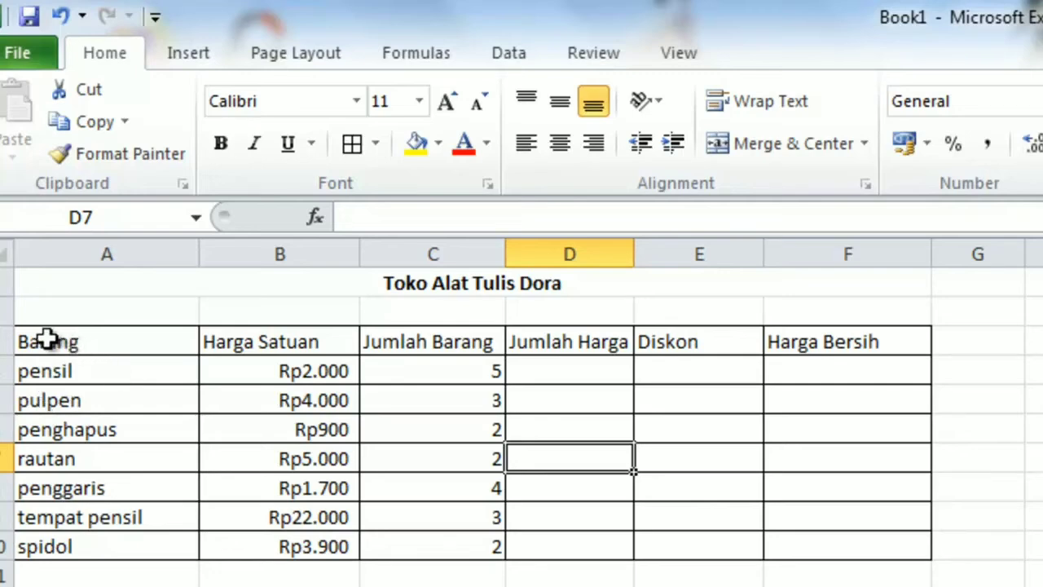
Step: Make the header row A3:F3 bold and center its text both vertically and horizontally
left_click_drag(43, 343, 803, 345)
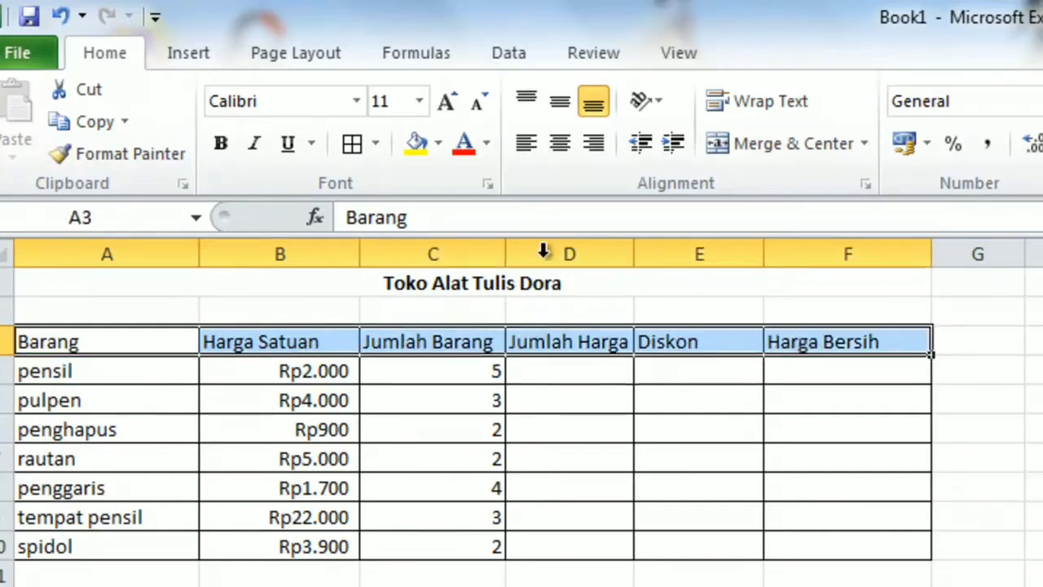
left_click(222, 142)
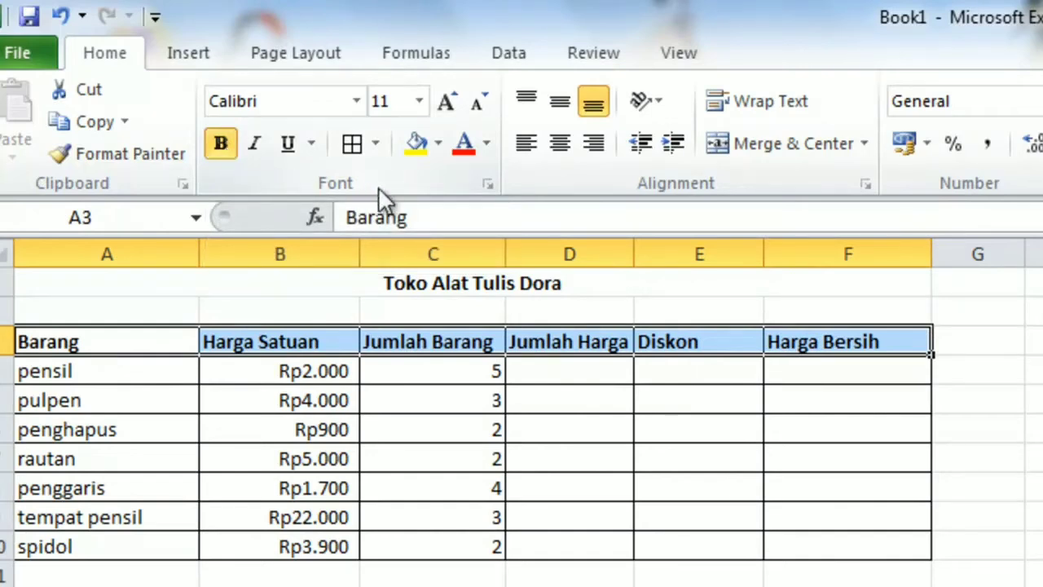
left_click(555, 104)
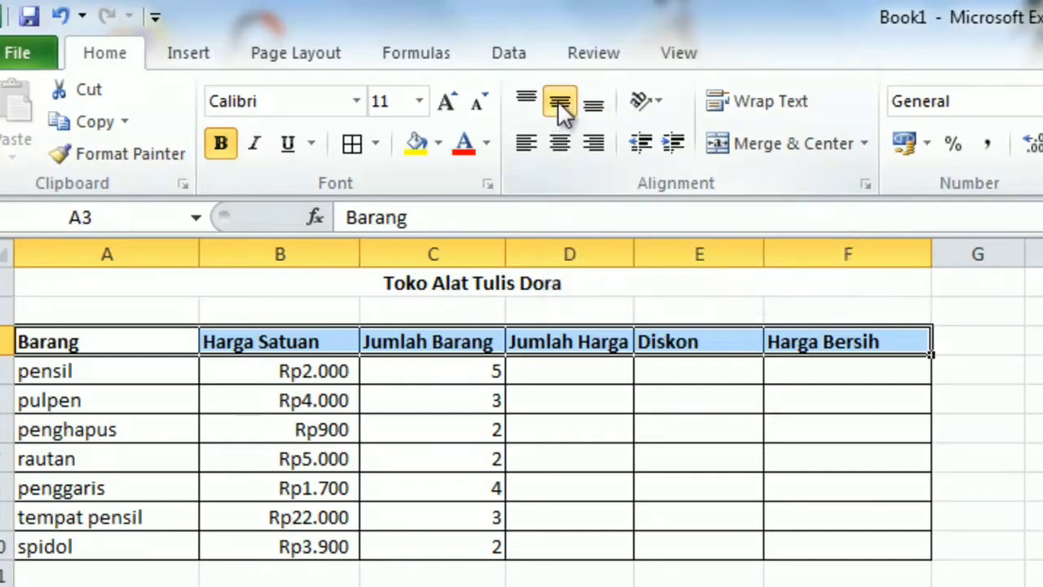
left_click(560, 143)
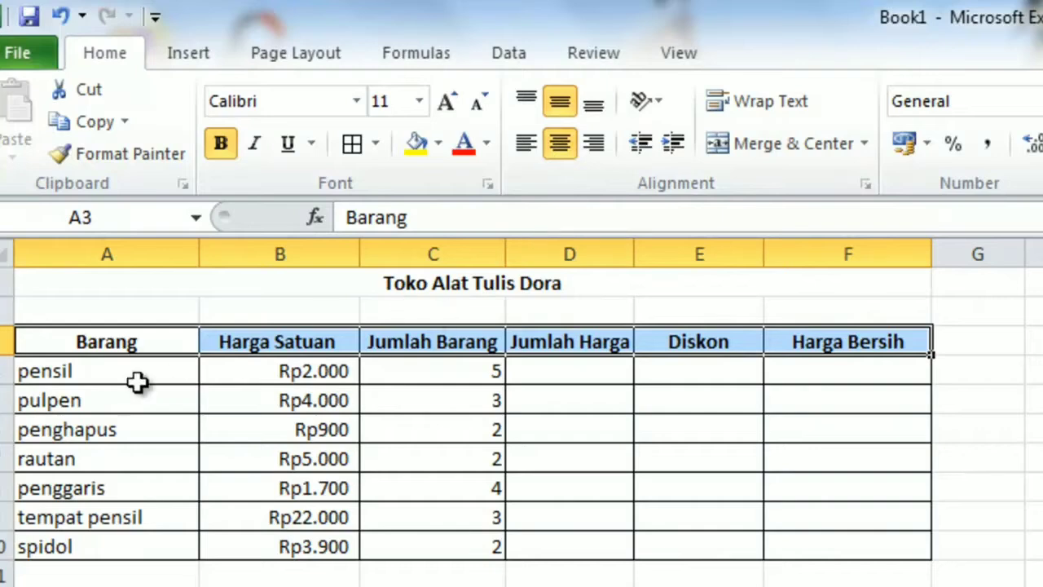
Step: Center the table's data cells A4:F10 both horizontally and vertically
left_click(84, 372)
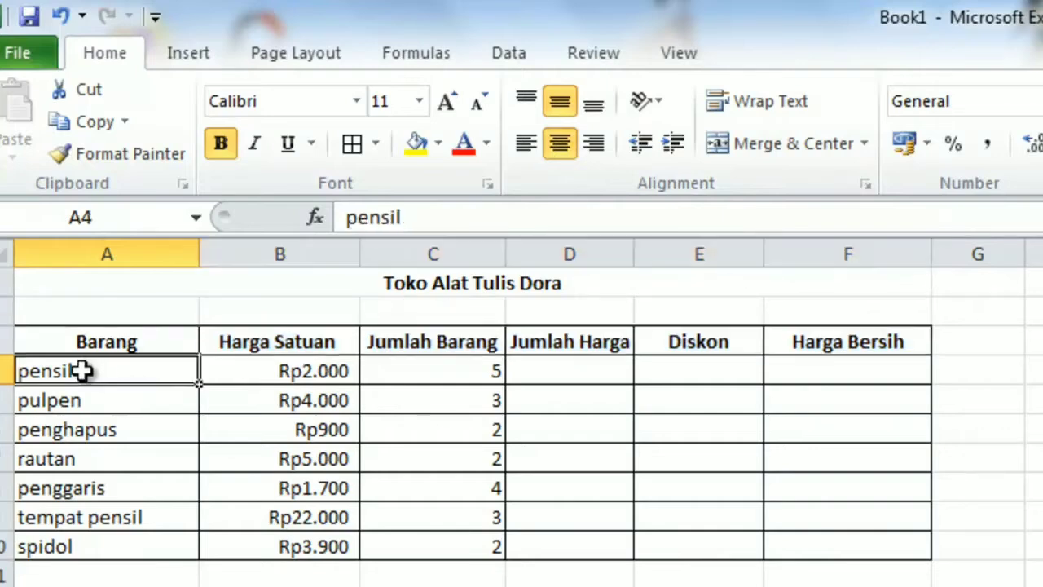
left_click_drag(84, 372, 796, 540)
left_click(81, 399)
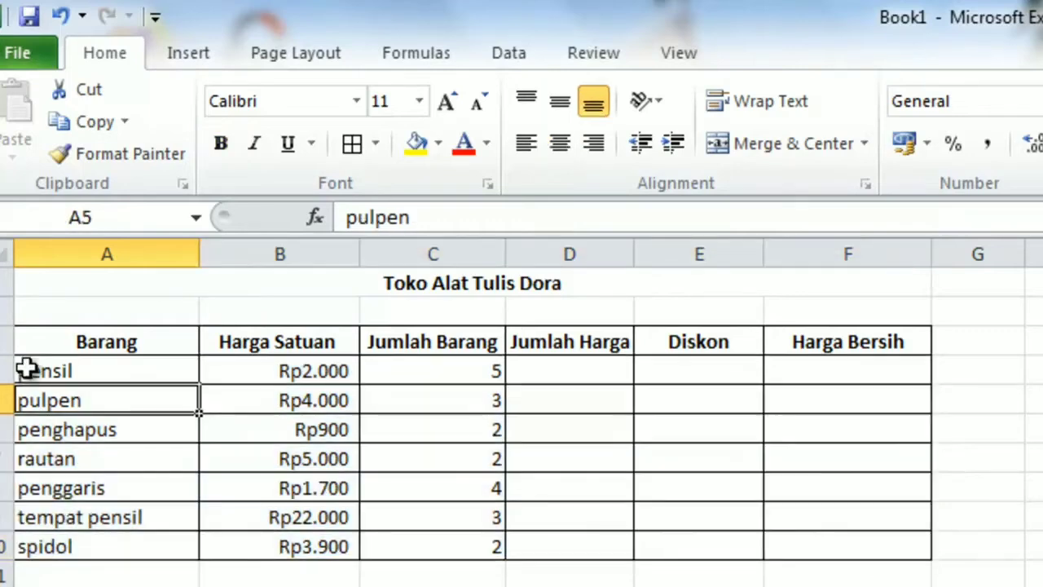
left_click_drag(25, 366, 820, 541)
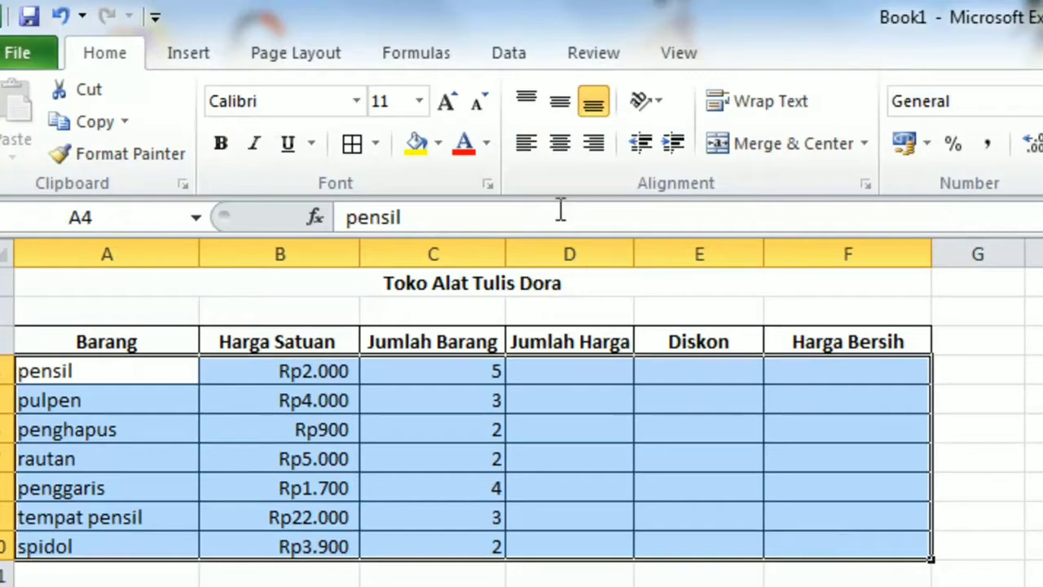
left_click(560, 143)
left_click(560, 101)
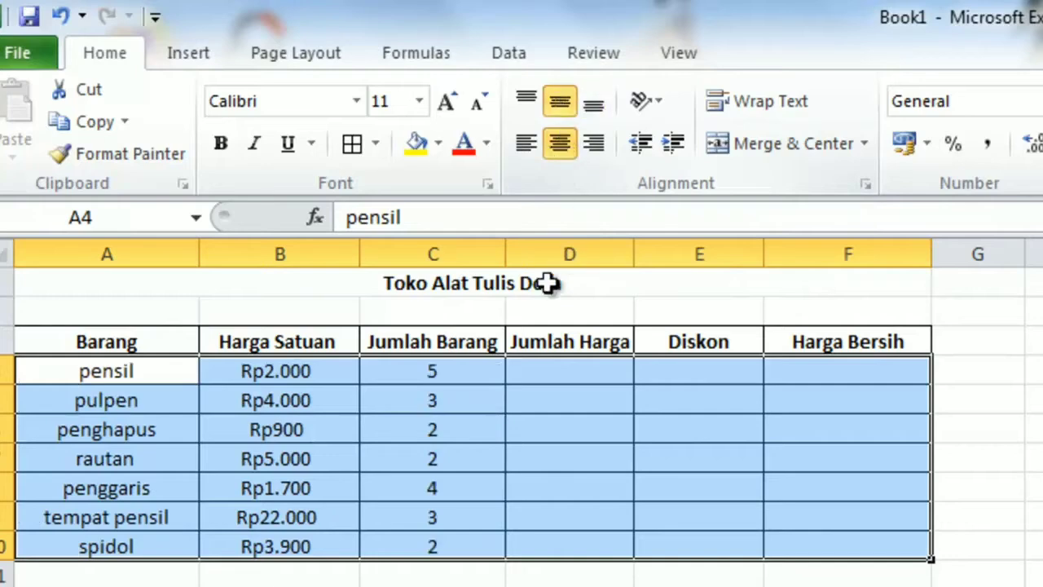
left_click(520, 420)
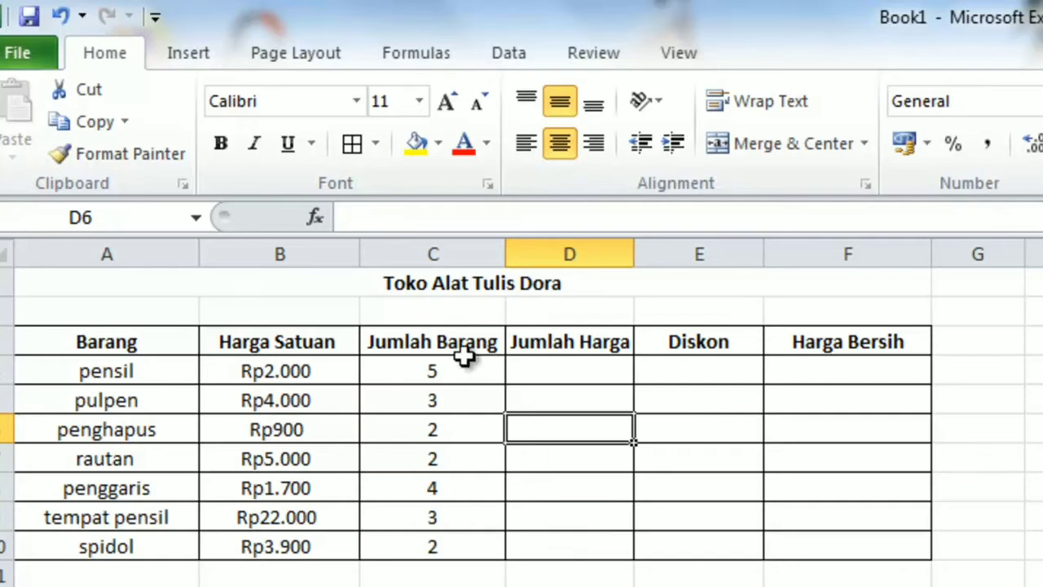
Step: Calculate the Jumlah Harga in D4 with the formula =(B4*C4) and fill it down through D10
left_click(532, 370)
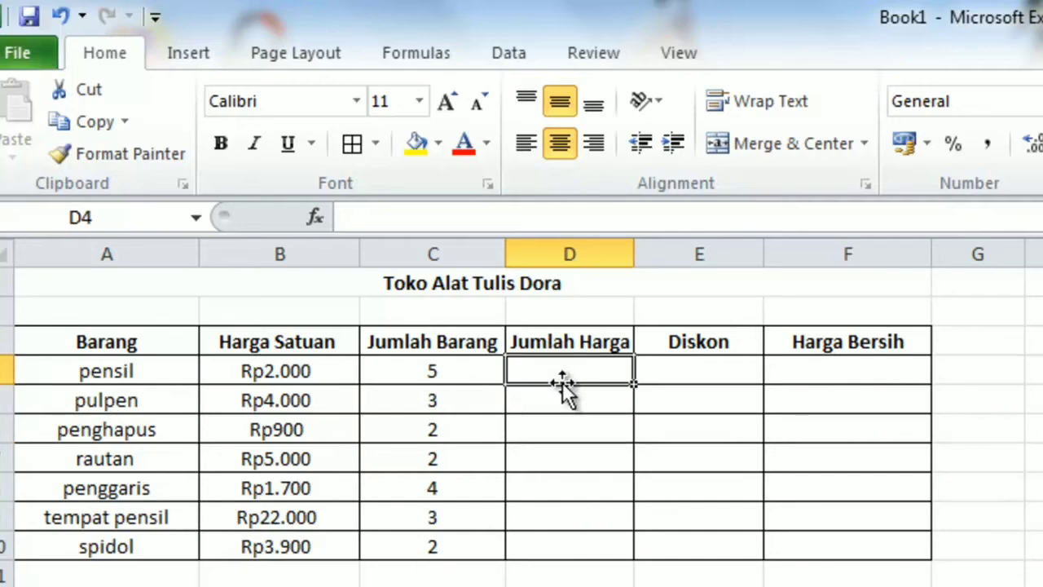
type("=")
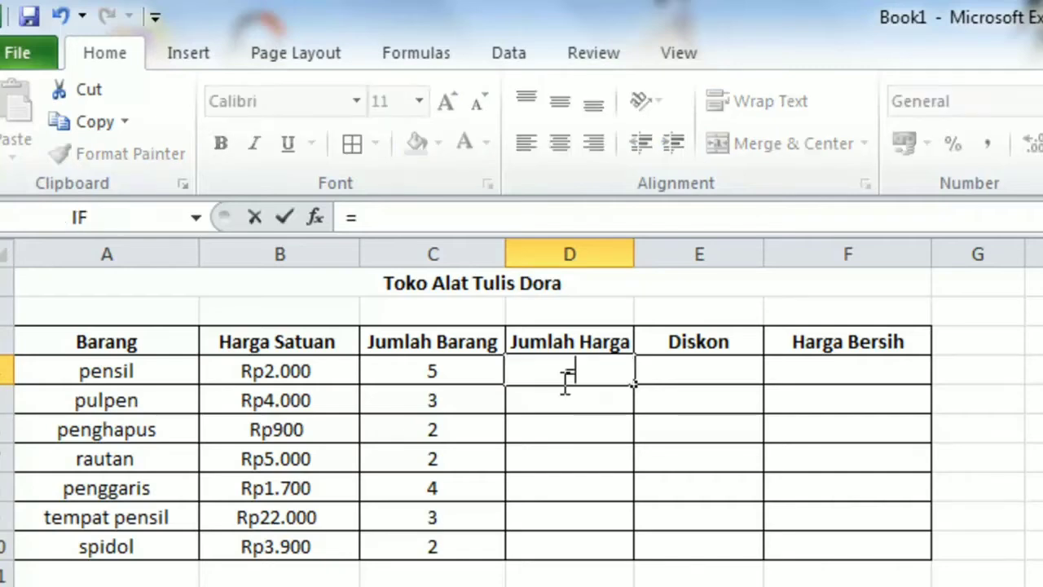
type("(")
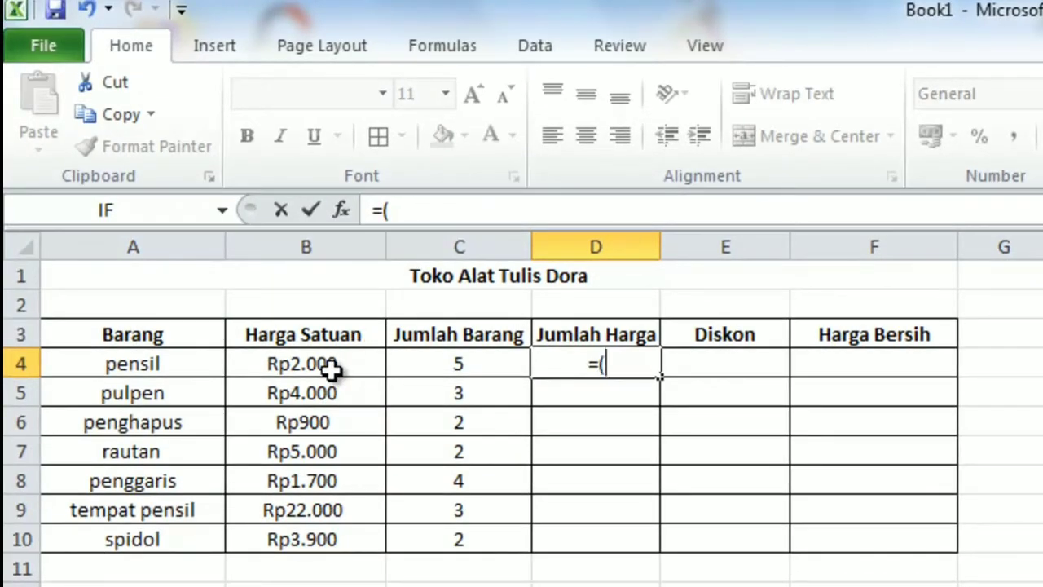
left_click(331, 371)
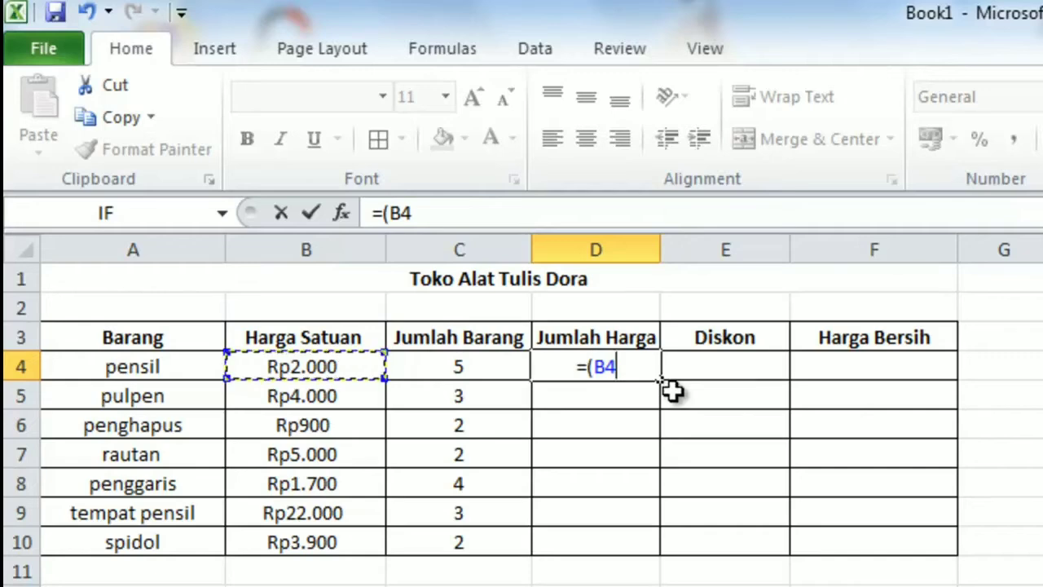
type("*")
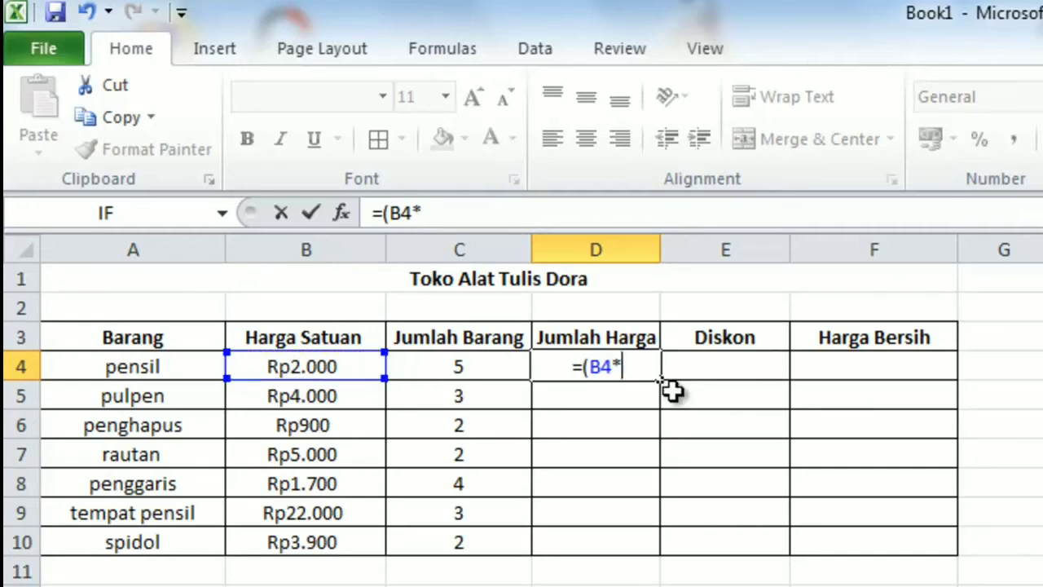
left_click(483, 368)
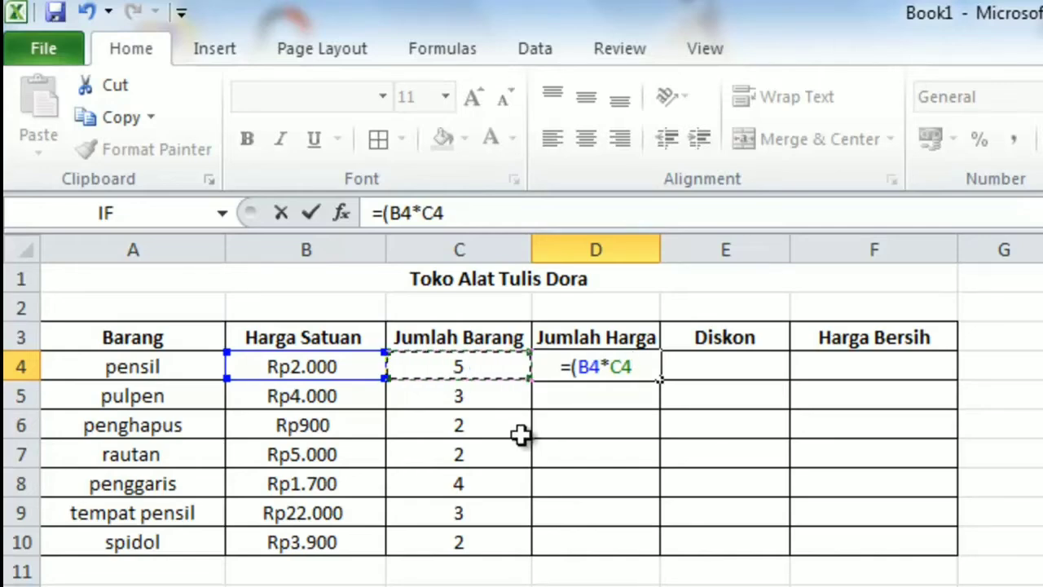
type(")")
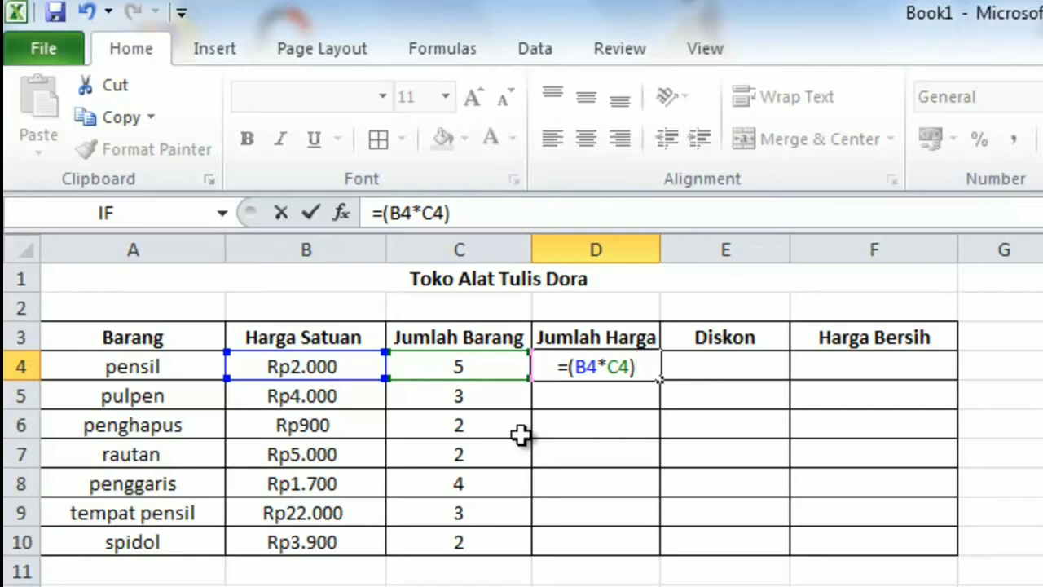
key("Return")
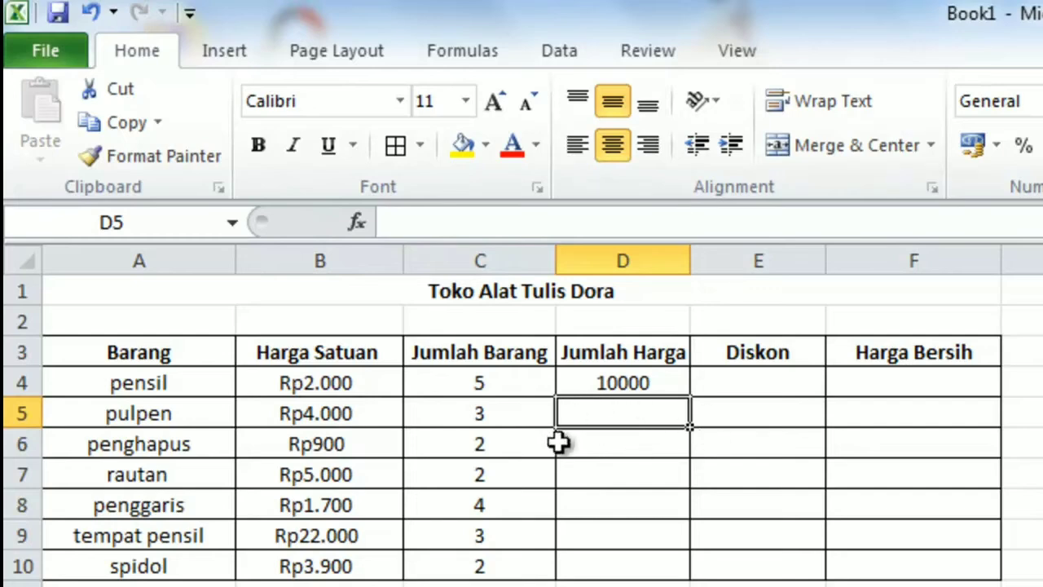
left_click(603, 385)
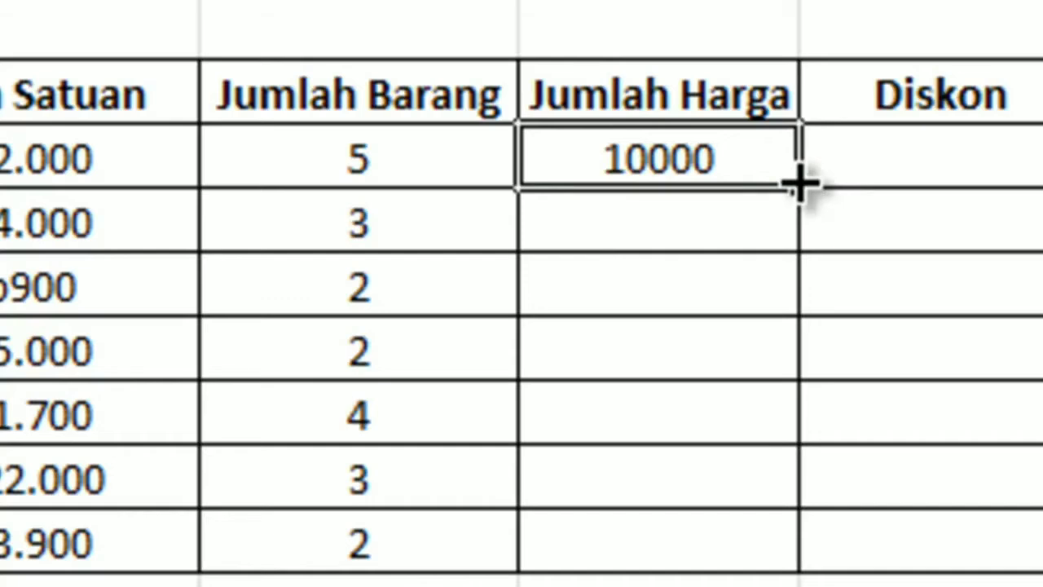
left_click_drag(799, 184, 766, 536)
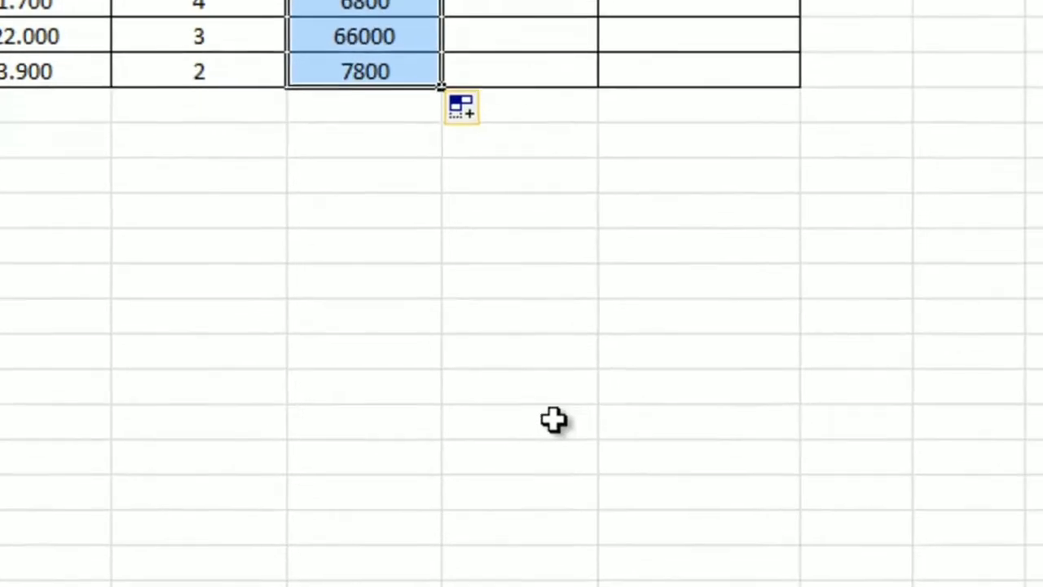
Step: Insert the IF function in Diskon cell E4 and set its logical test to C4>=4
left_click(759, 247)
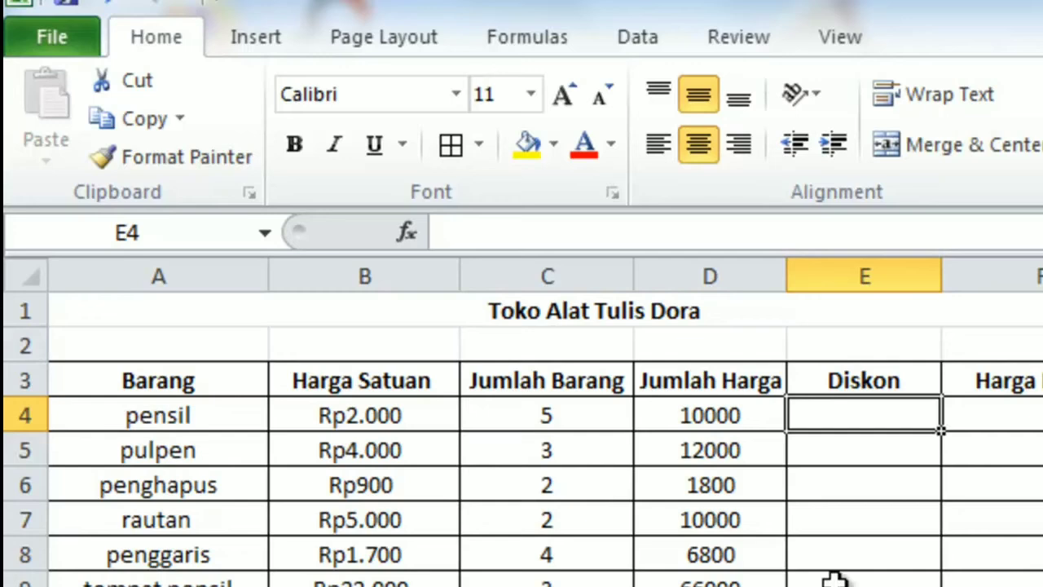
left_click(517, 42)
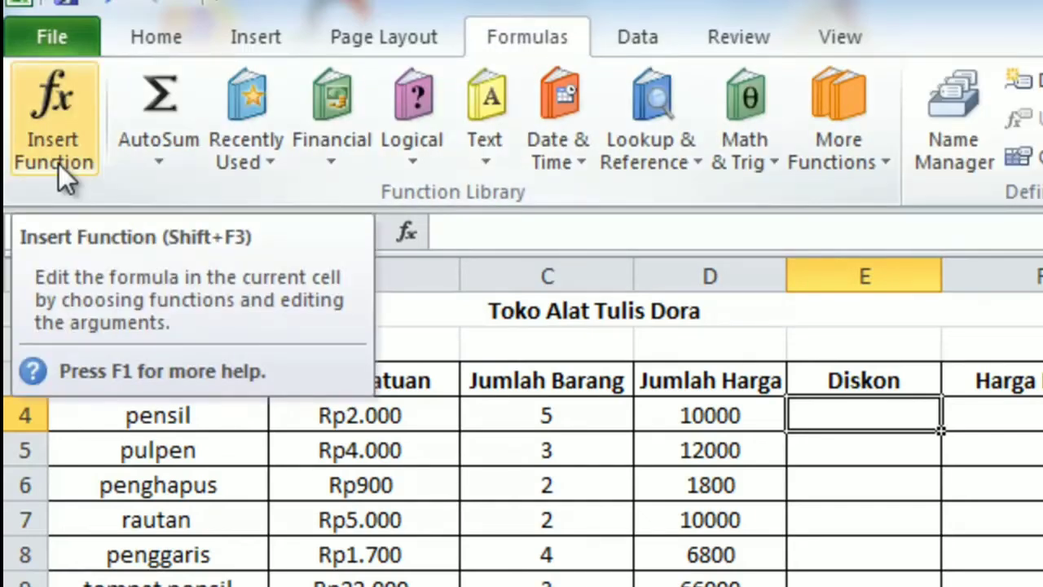
left_click(58, 163)
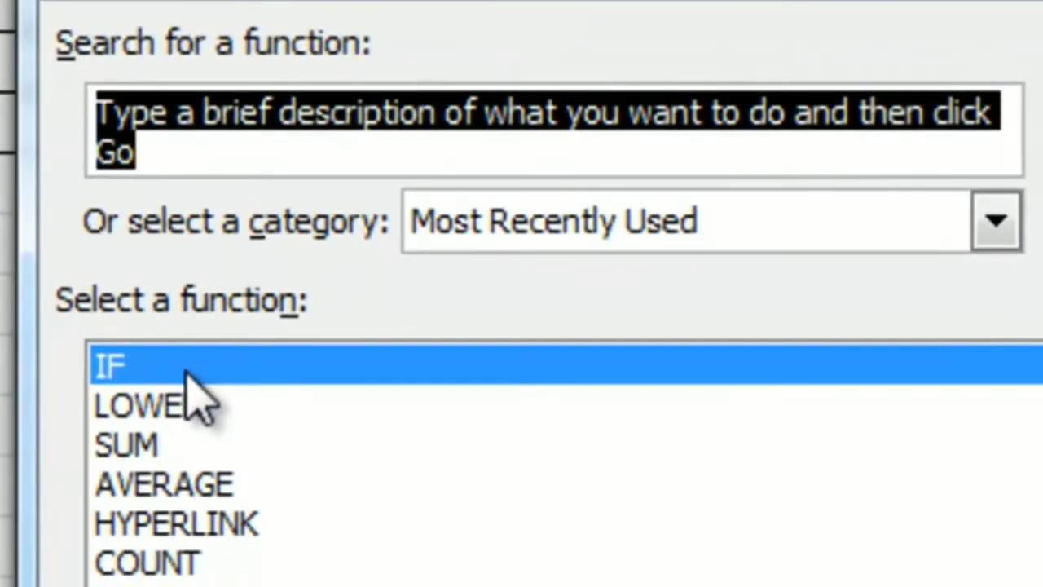
left_click(186, 372)
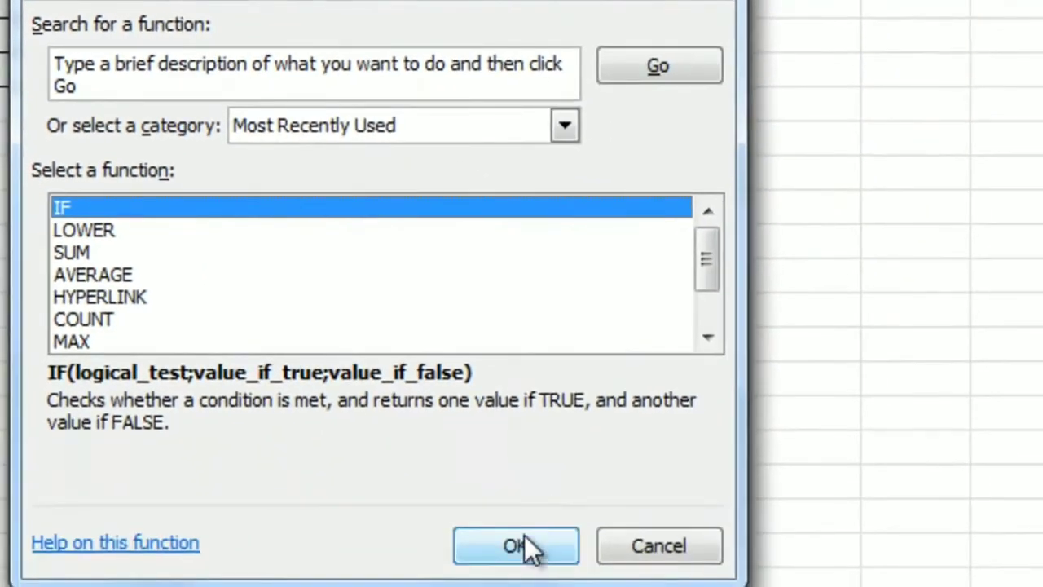
left_click(524, 538)
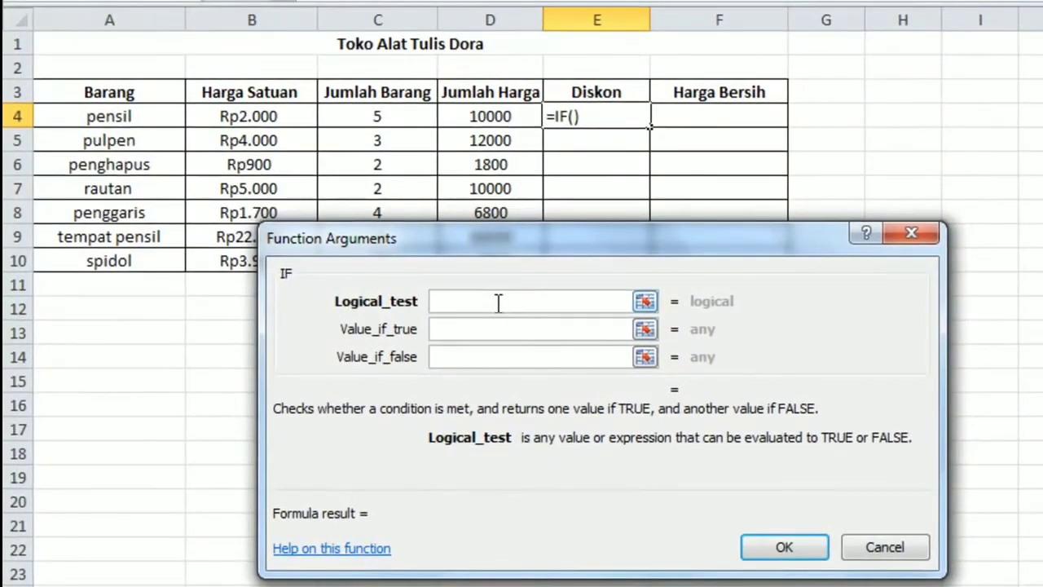
left_click(380, 117)
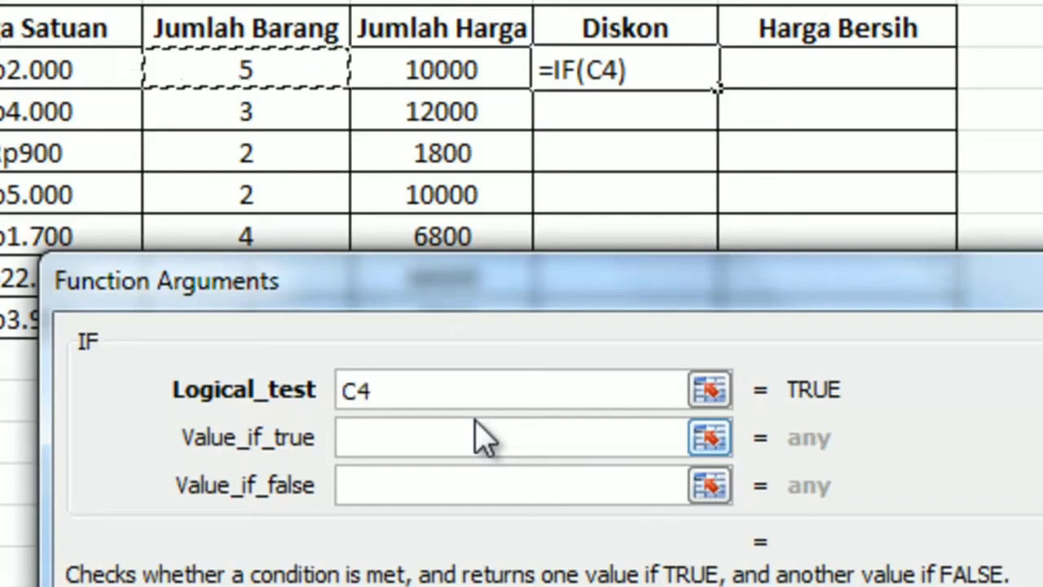
type(">")
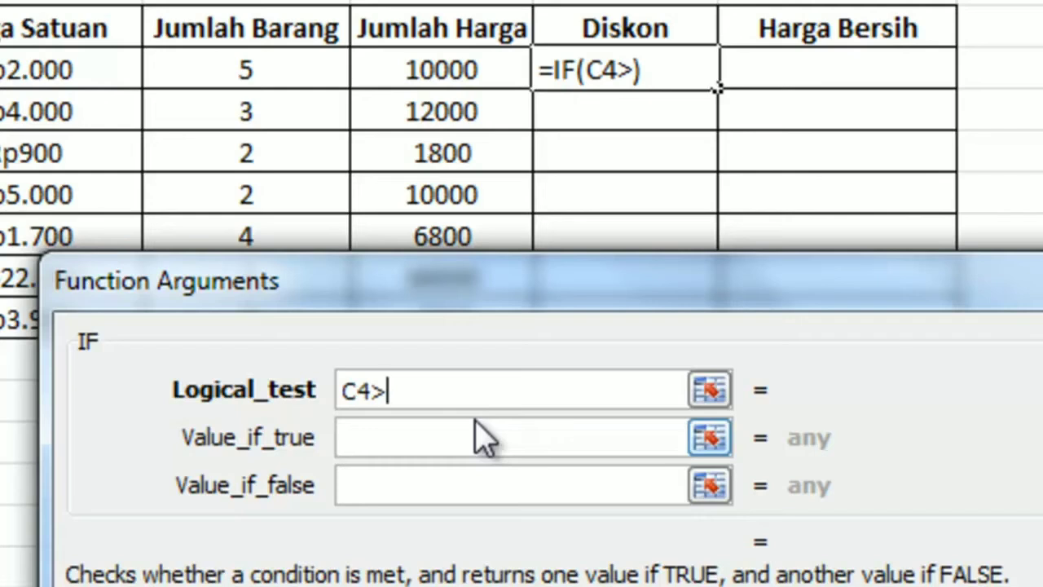
type("=")
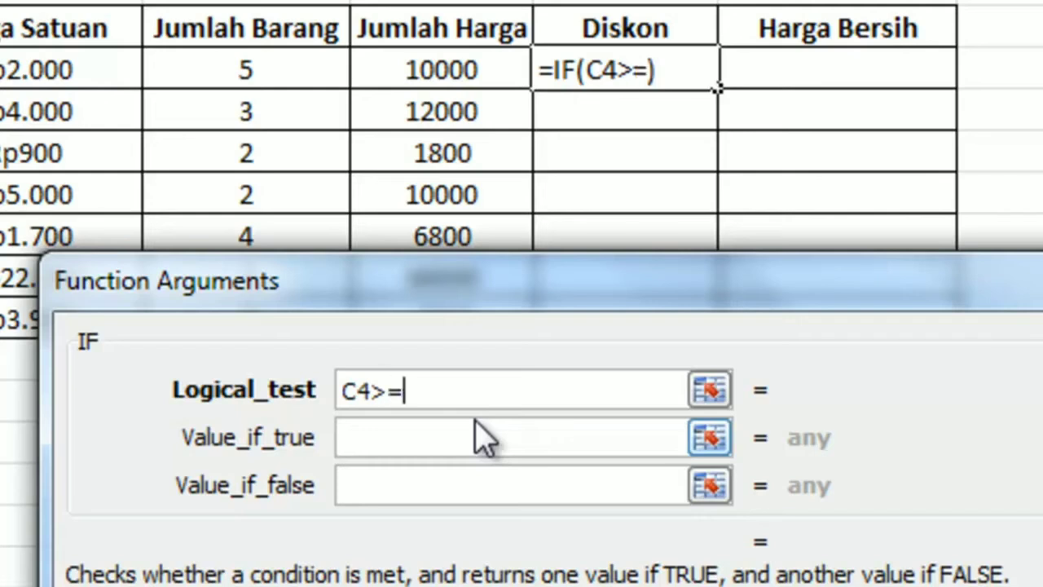
type("4")
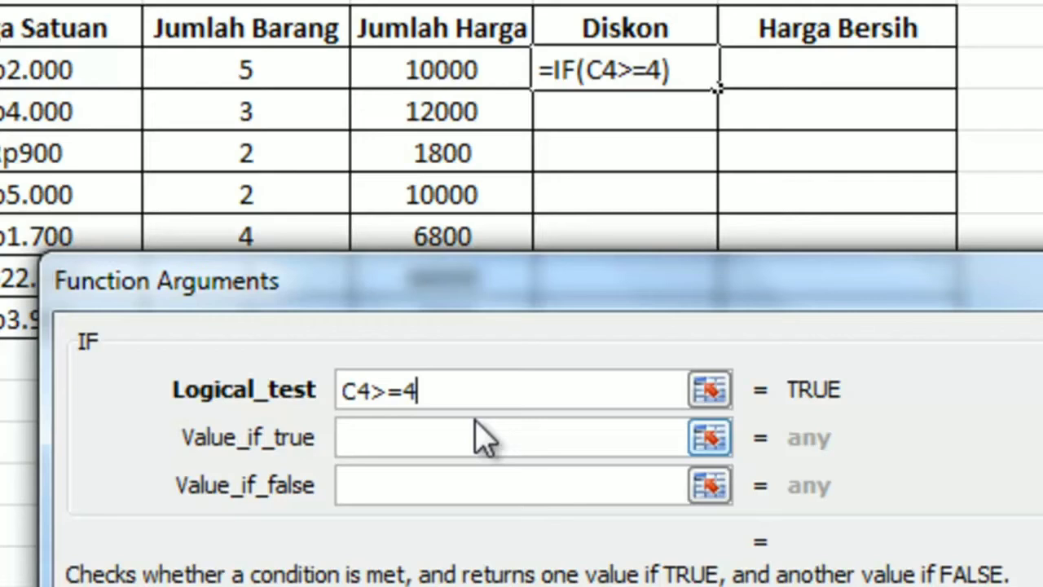
Step: Complete the IF function in E4 with 2%*D4 as the value if true and 0 as the value if false
left_click(448, 443)
type("2")
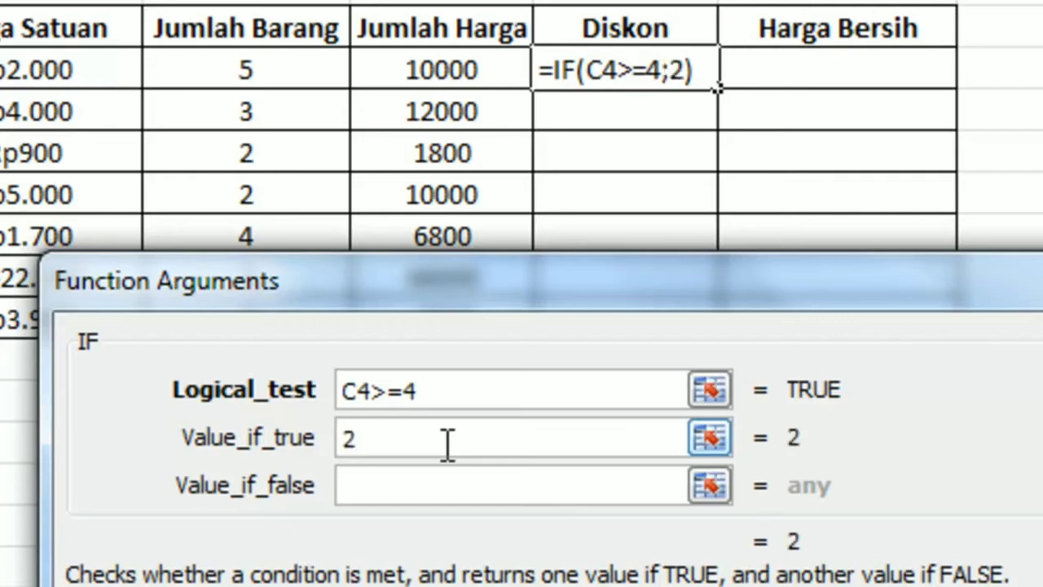
type("%")
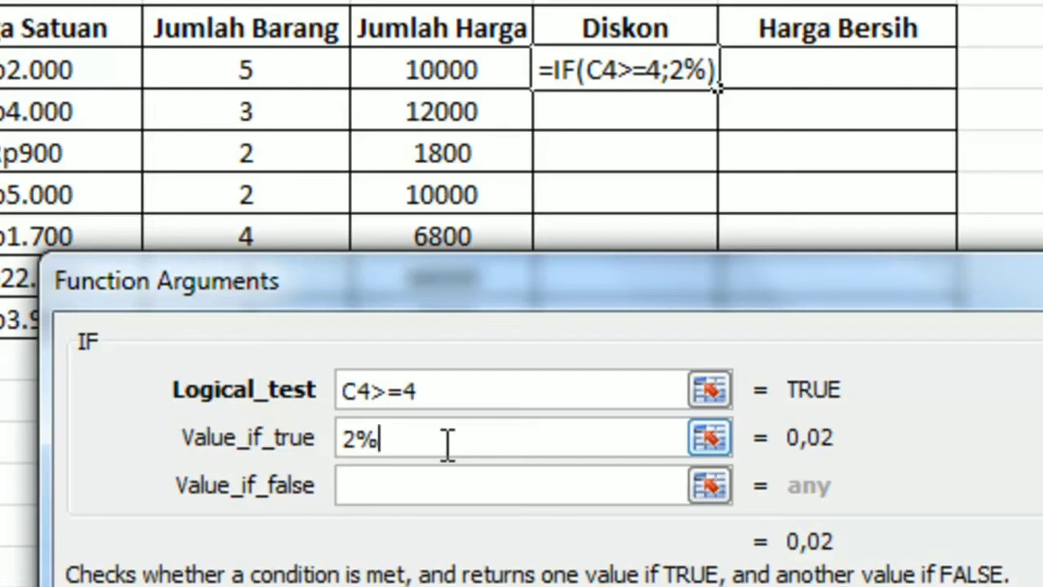
type("*")
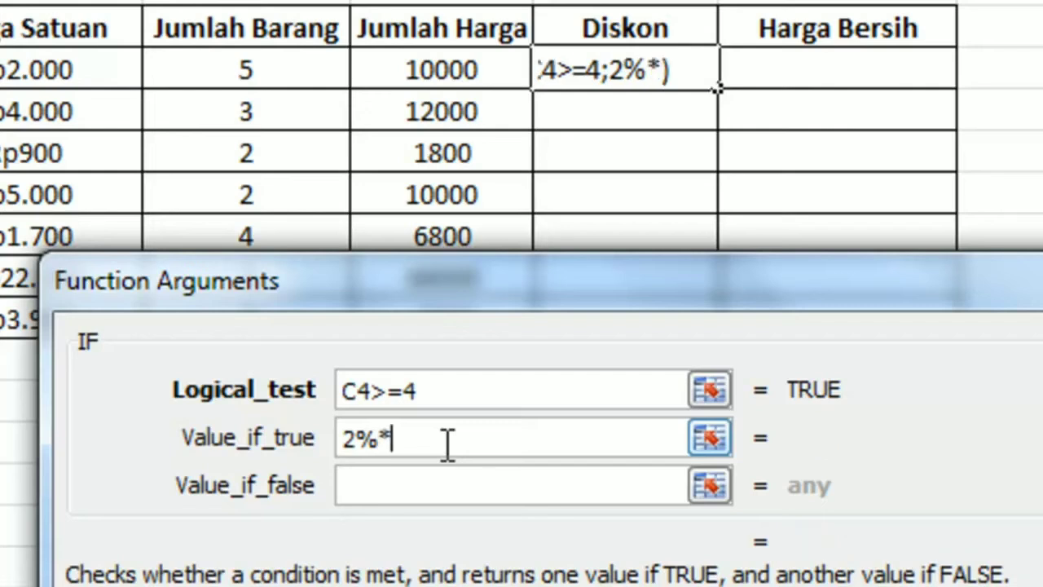
left_click(451, 74)
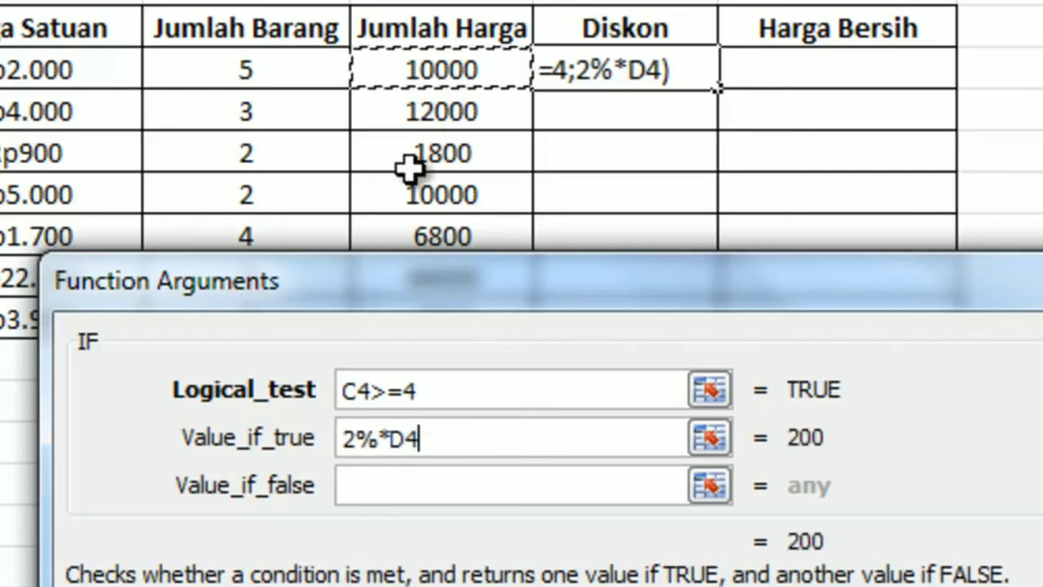
left_click(365, 487)
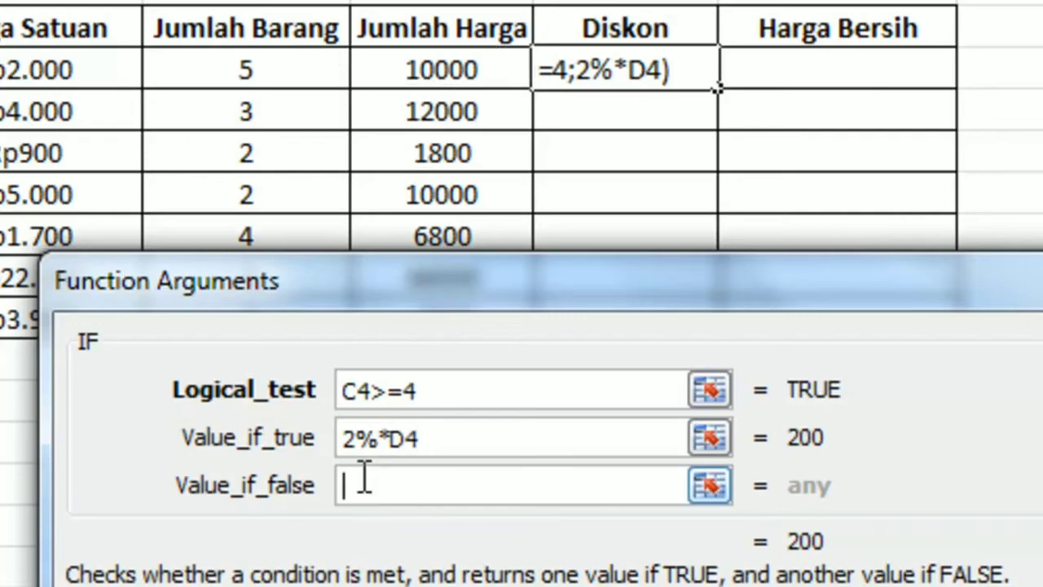
type("0")
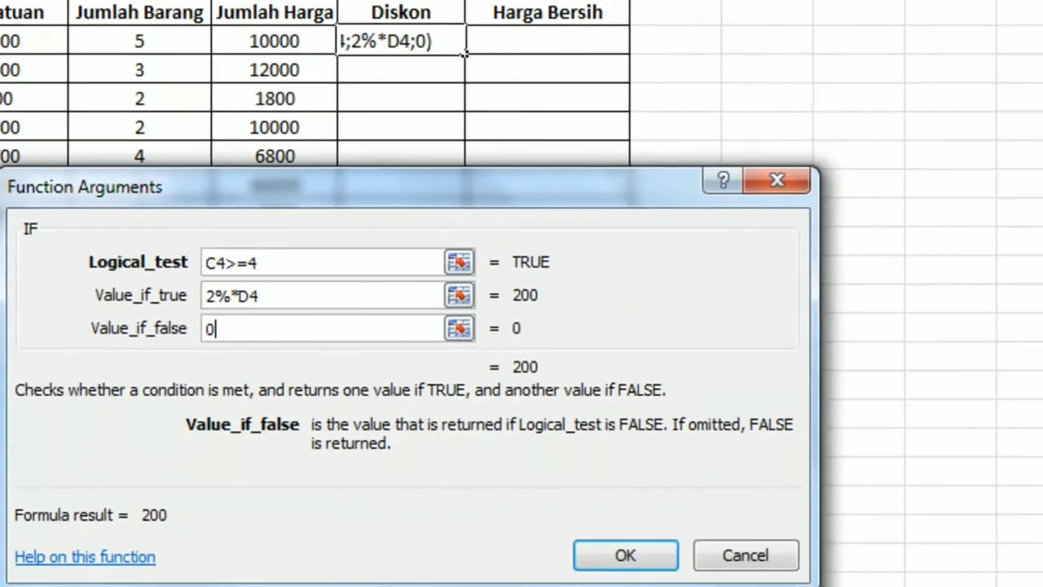
left_click(643, 555)
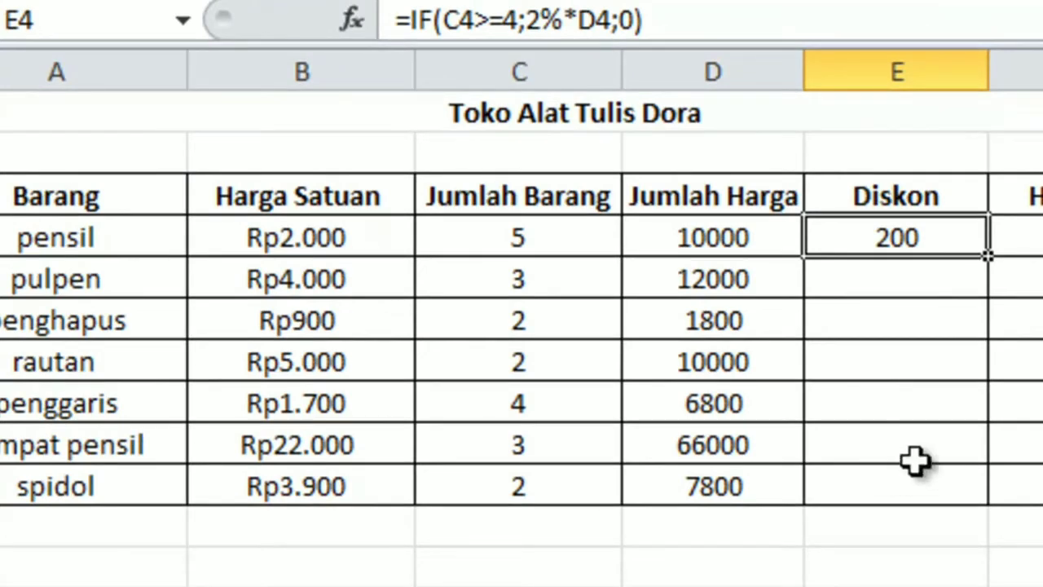
Step: Change the Diskon column heading in E3 to "Diskon (2%)"
double_click(963, 196)
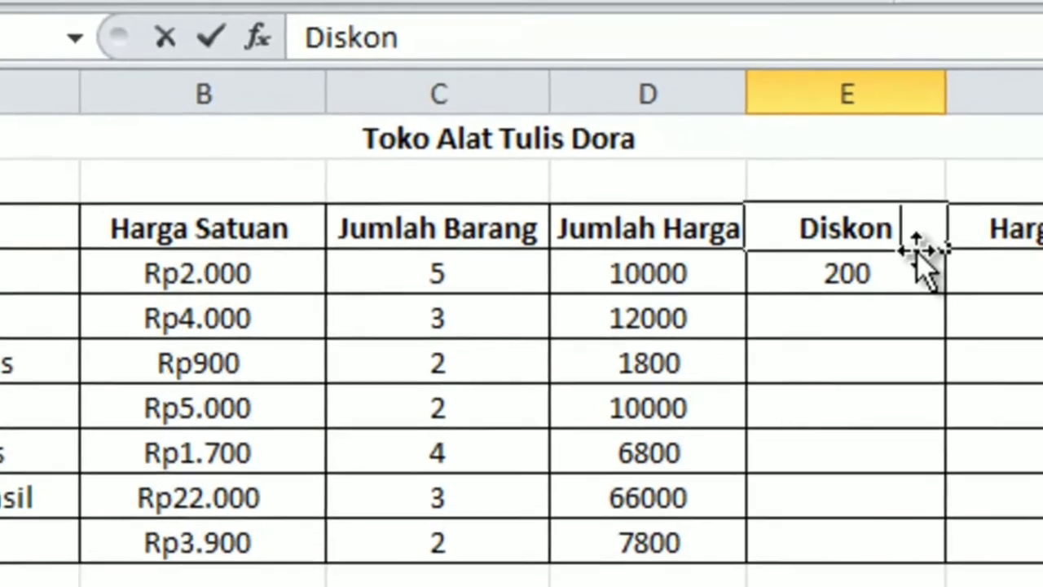
type("(2%")
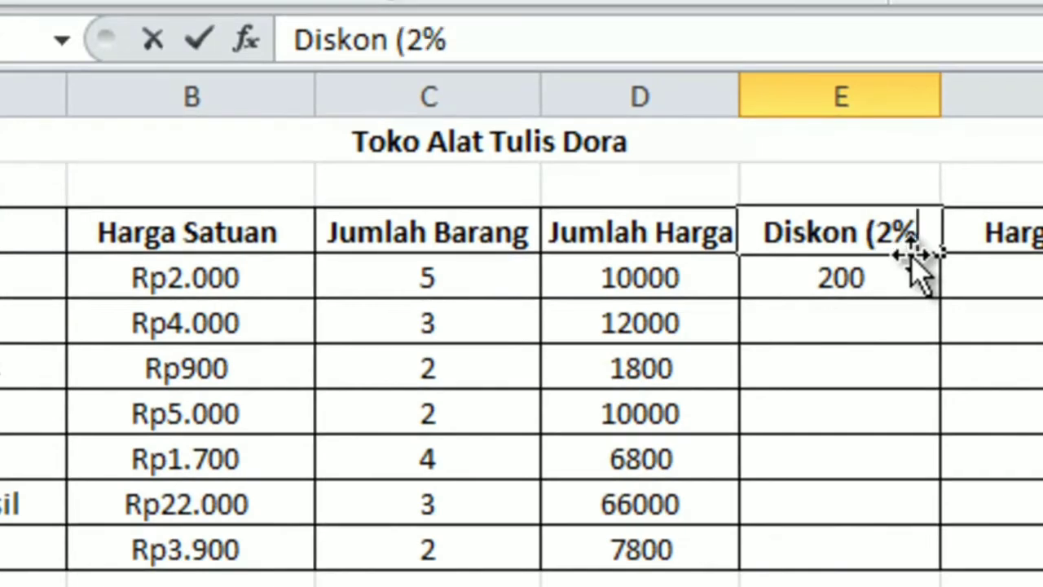
type(")")
left_click(907, 363)
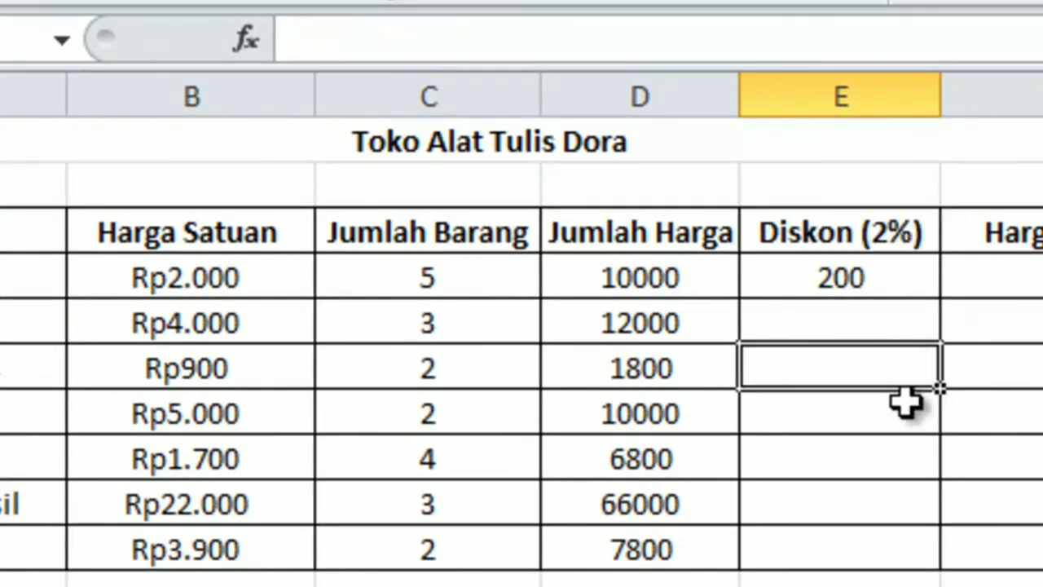
Step: Fill the discount formula from E4 down through E10
left_click(891, 278)
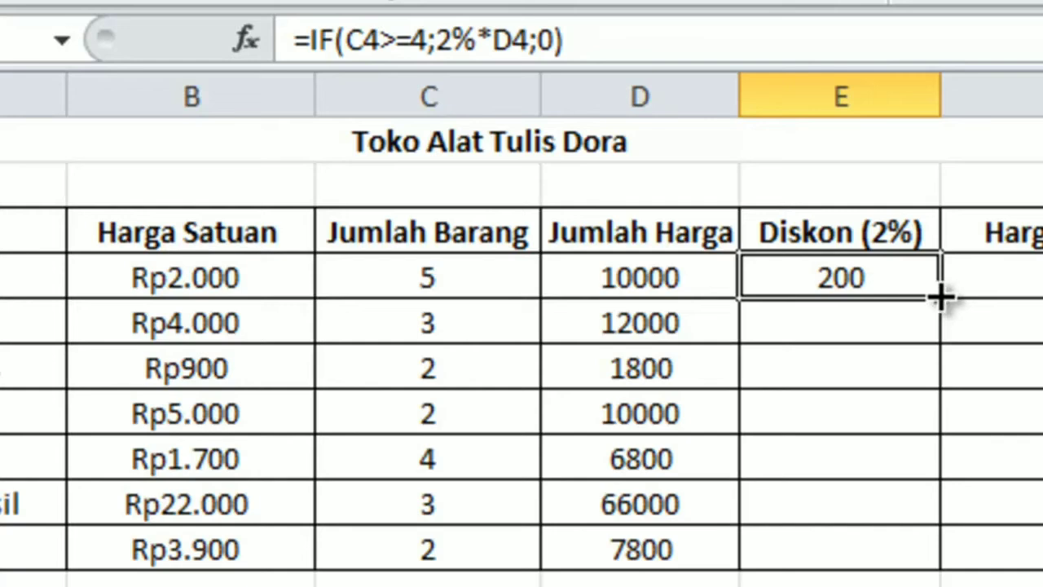
left_click_drag(939, 298, 924, 554)
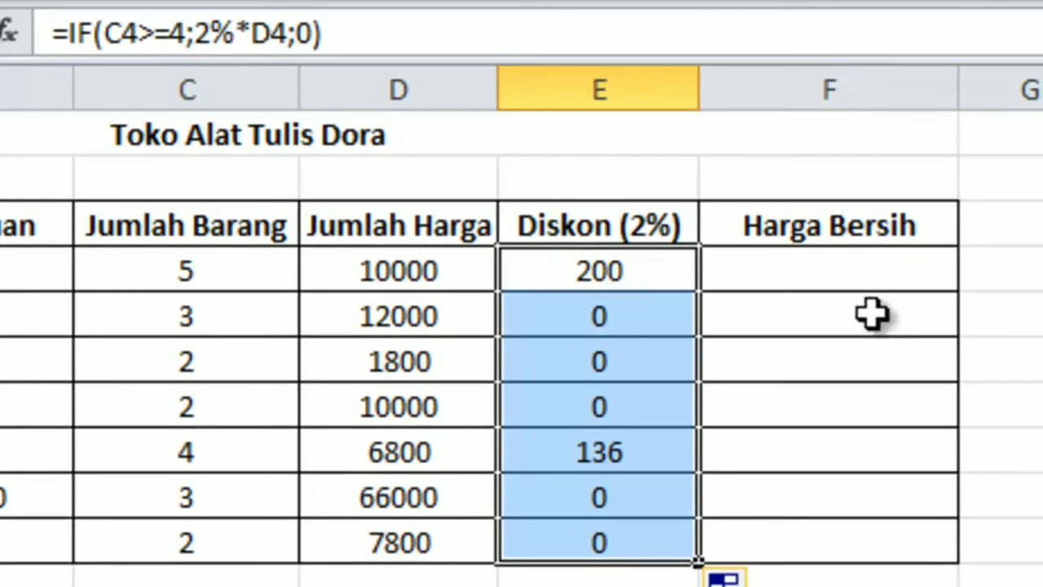
Step: Calculate Harga Bersih in F4 with the formula =(D4-E4) and fill it down through F10
left_click(851, 274)
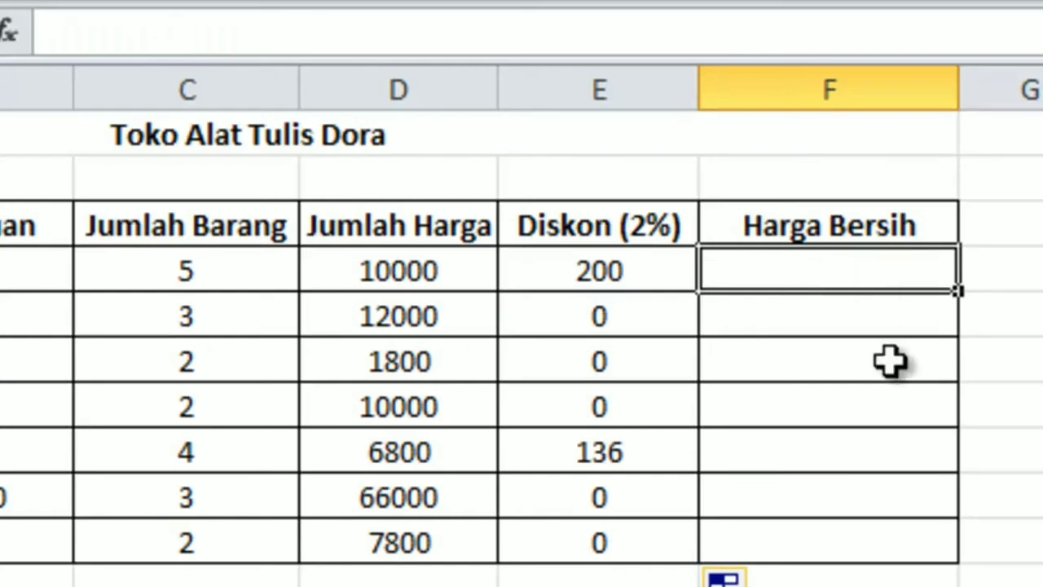
type("=")
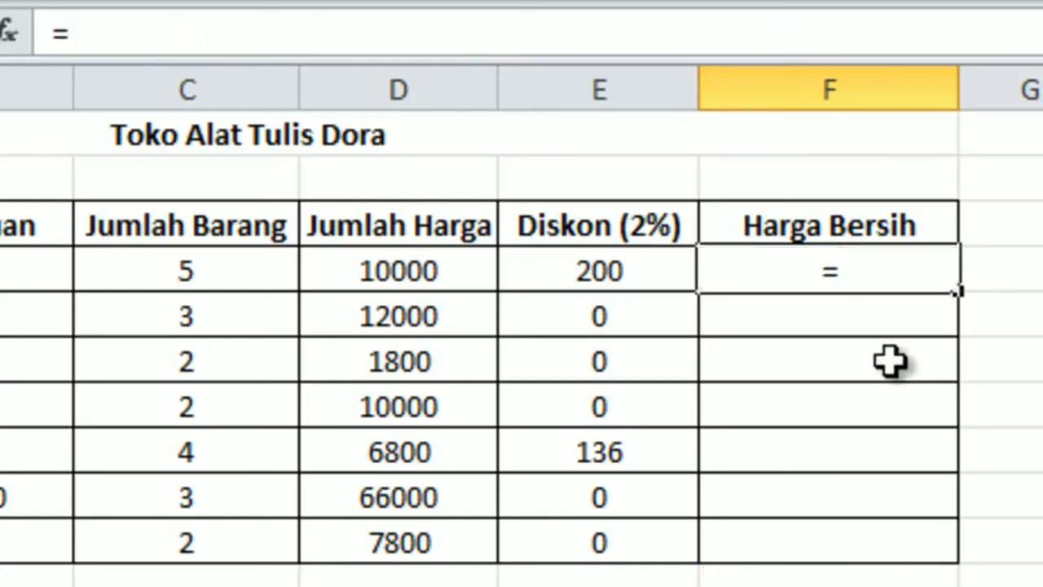
type("(")
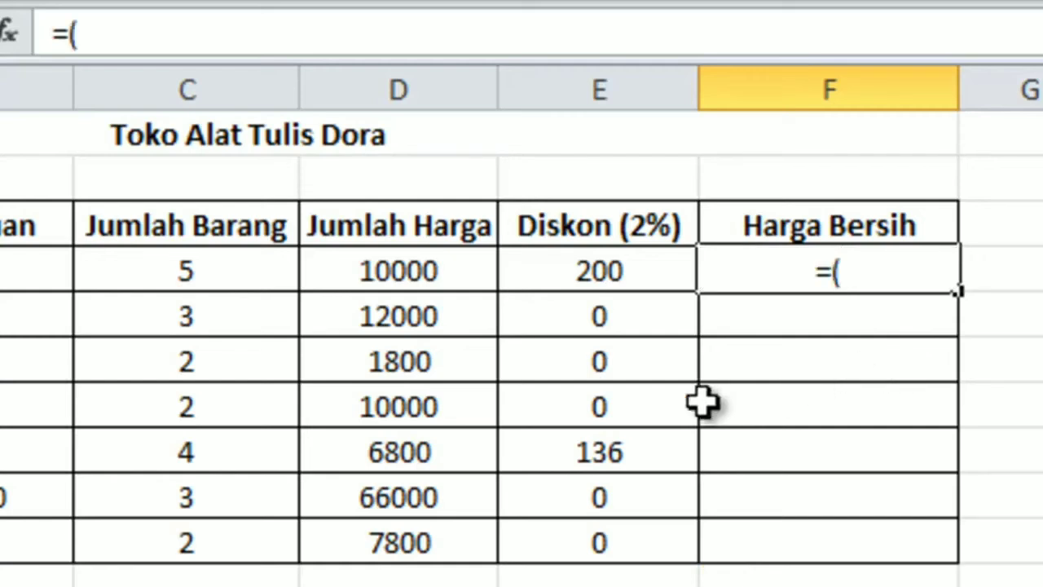
left_click(409, 277)
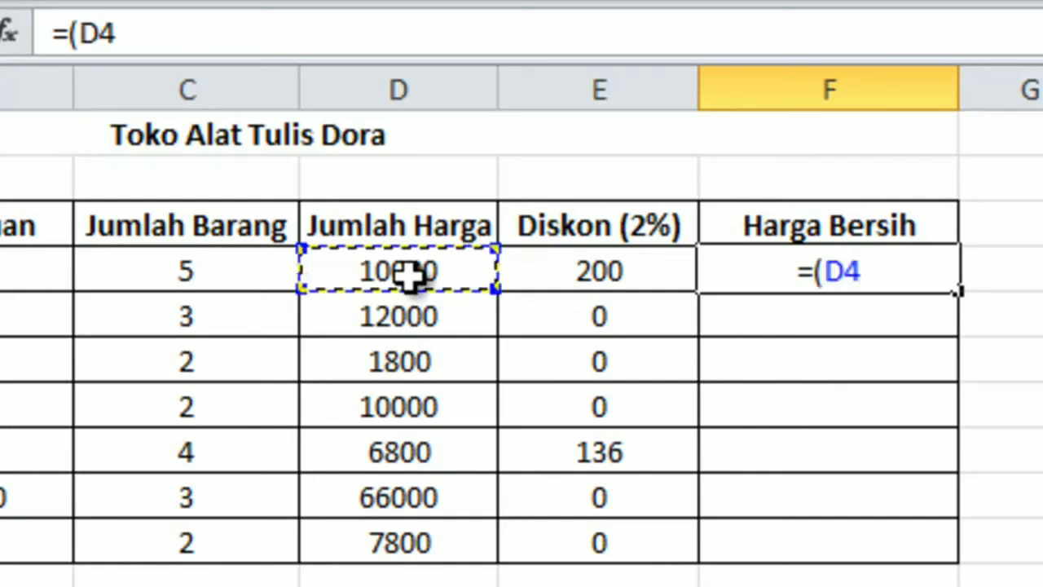
type("-")
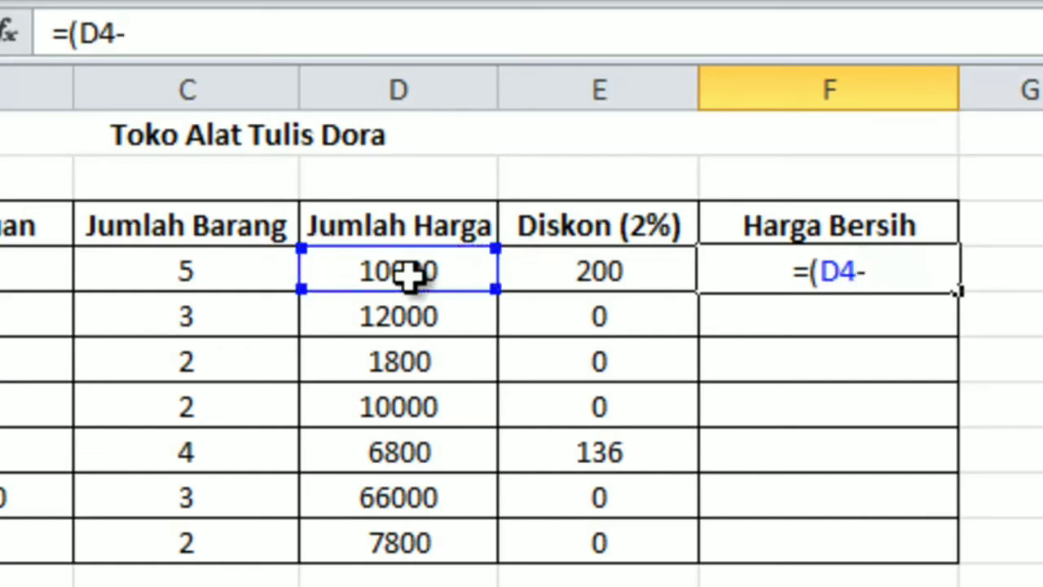
left_click(613, 270)
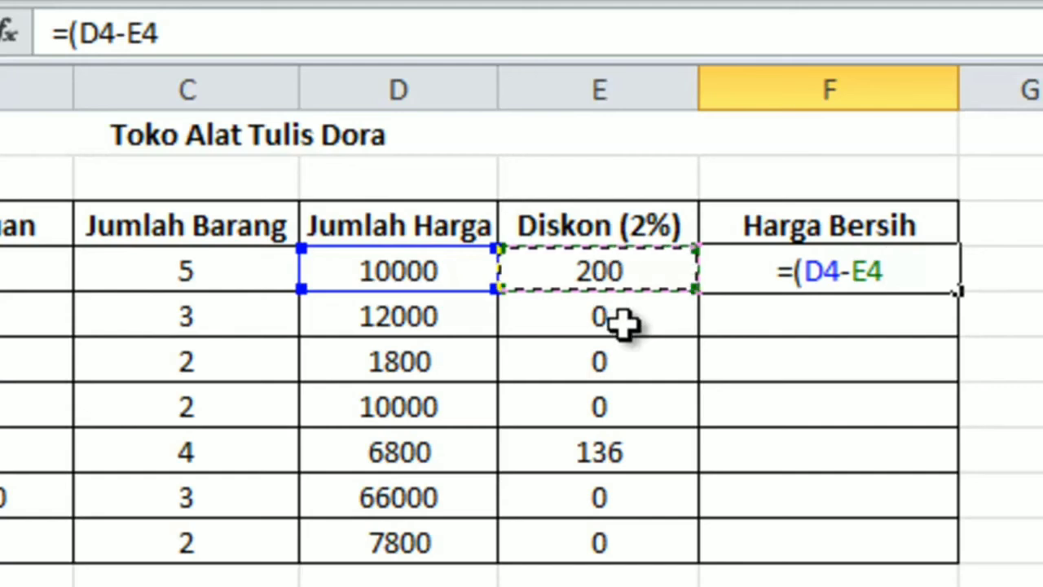
type(")")
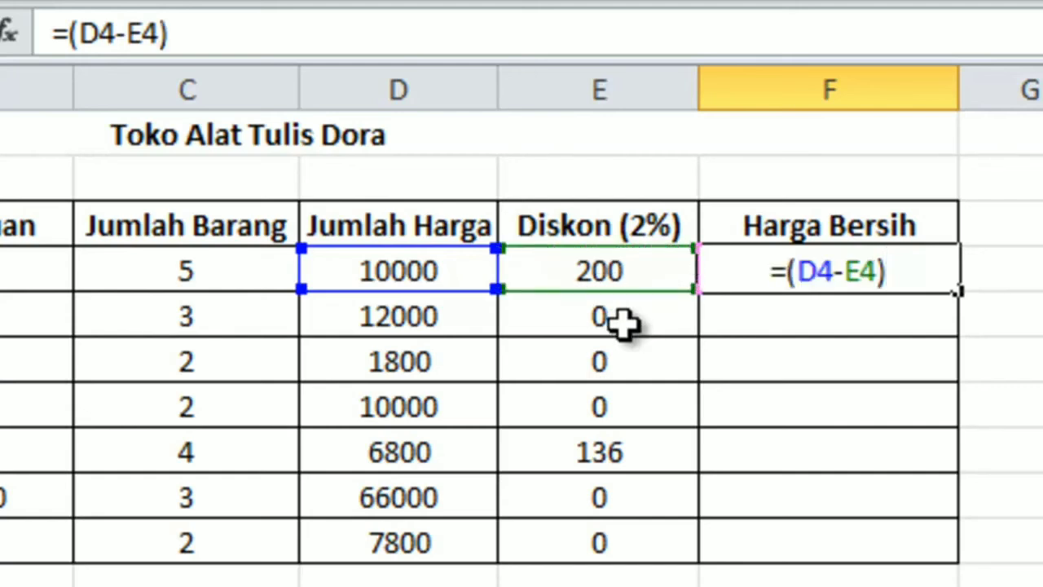
key("Return")
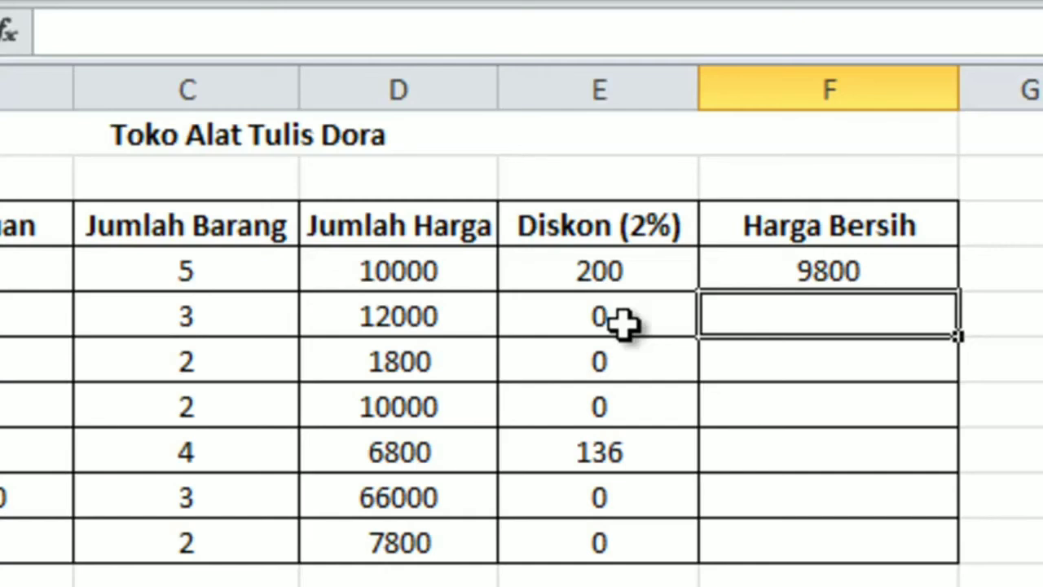
key("Up")
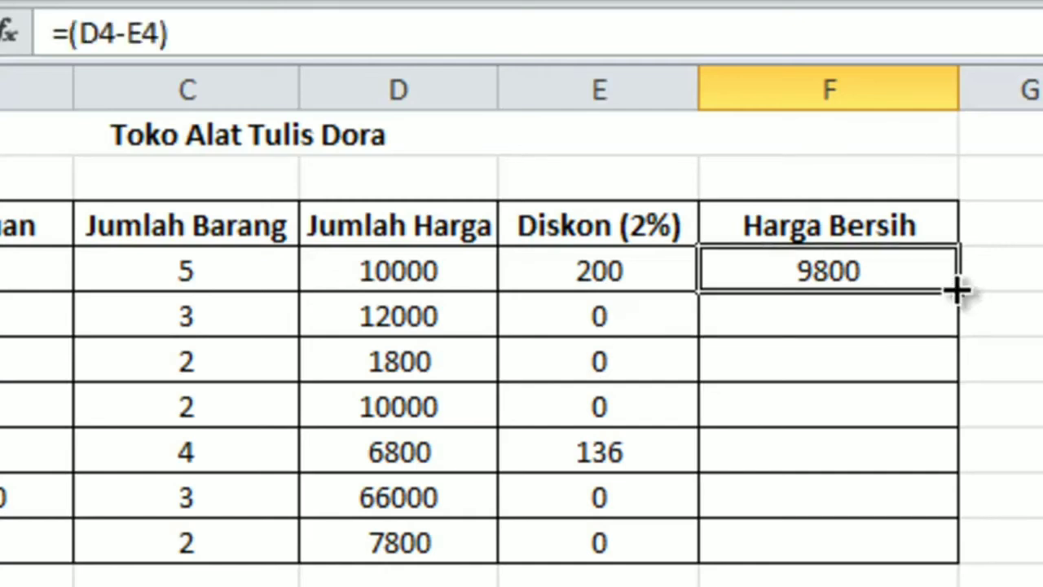
left_click_drag(957, 290, 917, 546)
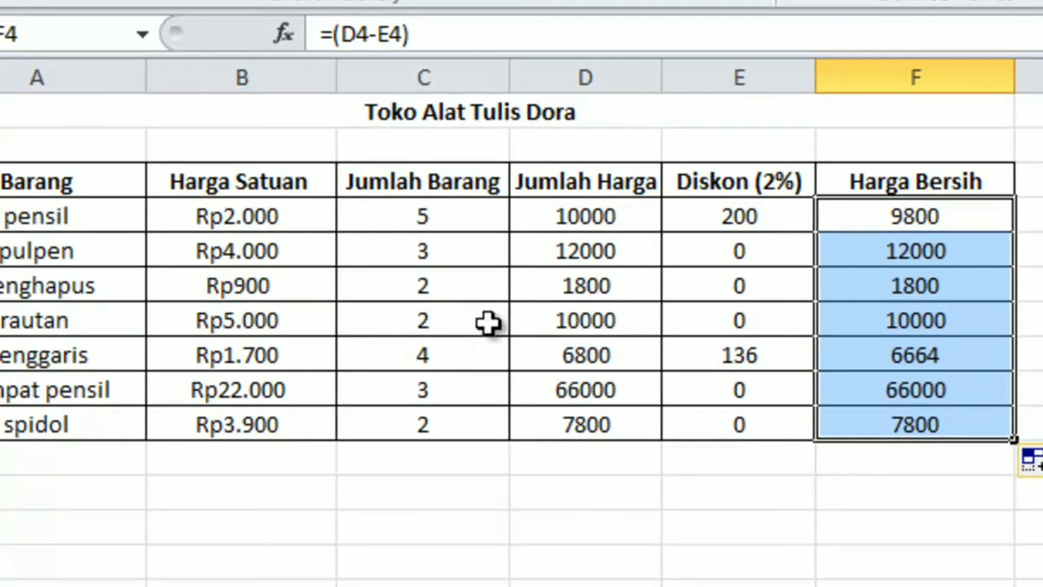
Step: Enter the labels "Jumlah Total", "Pembayaran" and "Kembalian" in cells C12 to C14 below the table
left_click(406, 494)
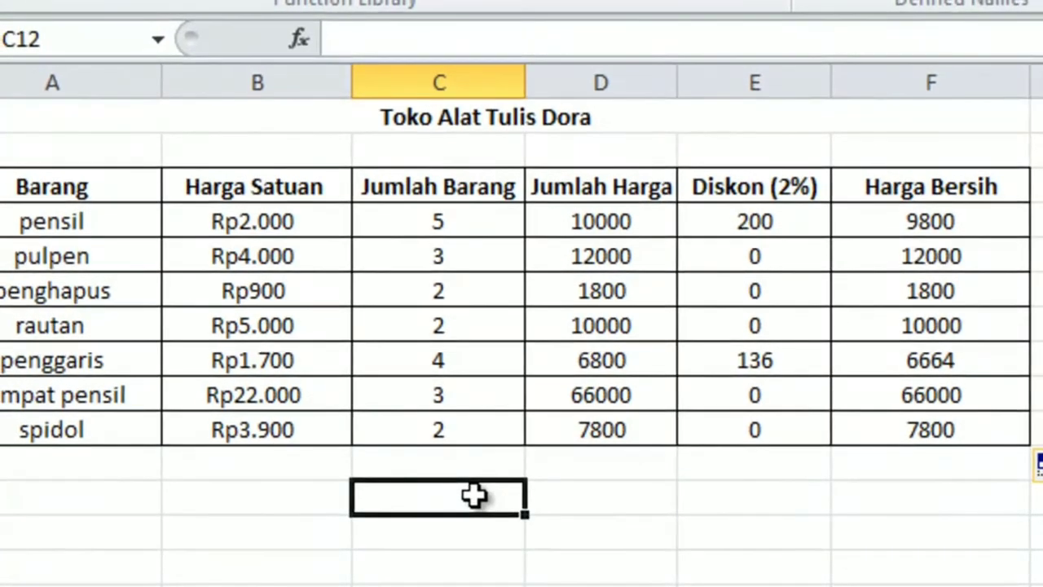
type("Jumla")
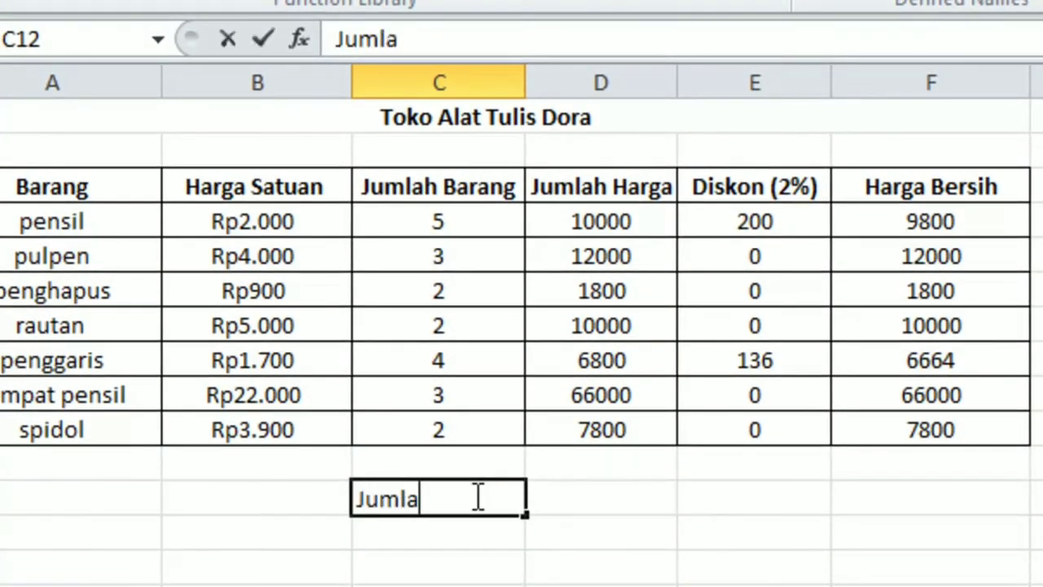
type("h Total")
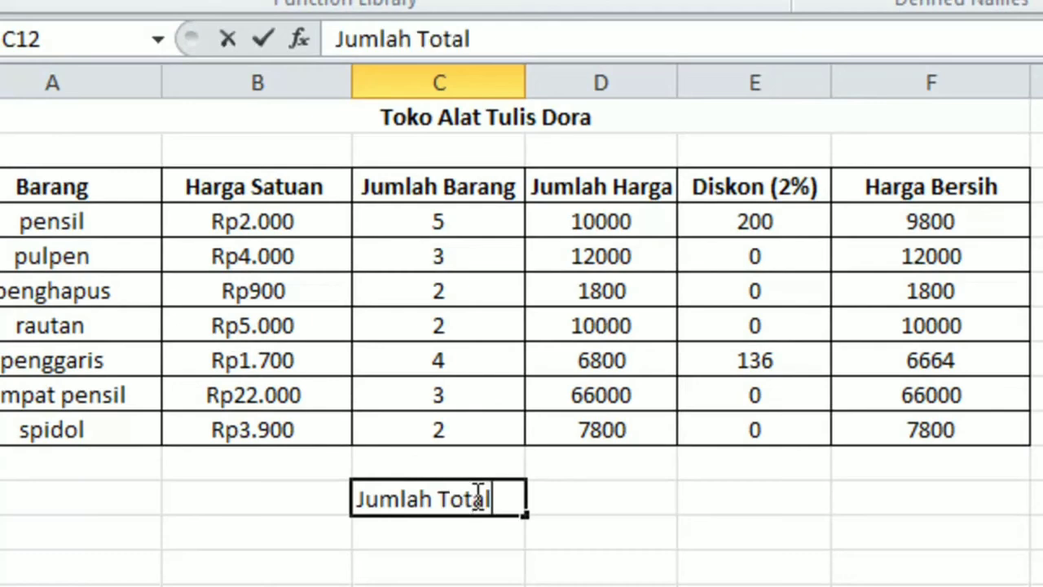
key("Return")
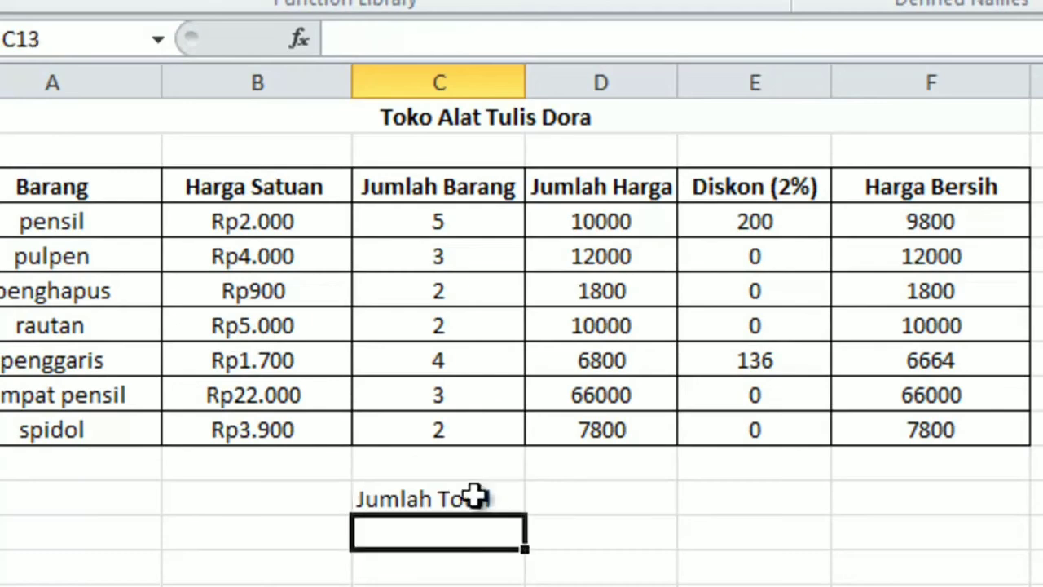
type("Pembay")
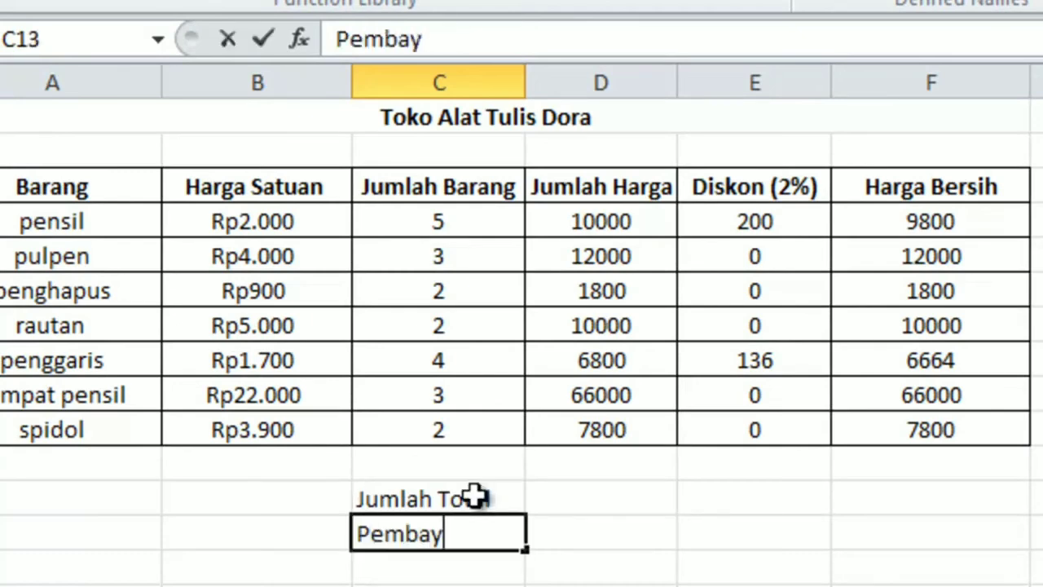
type("aran")
key("Return")
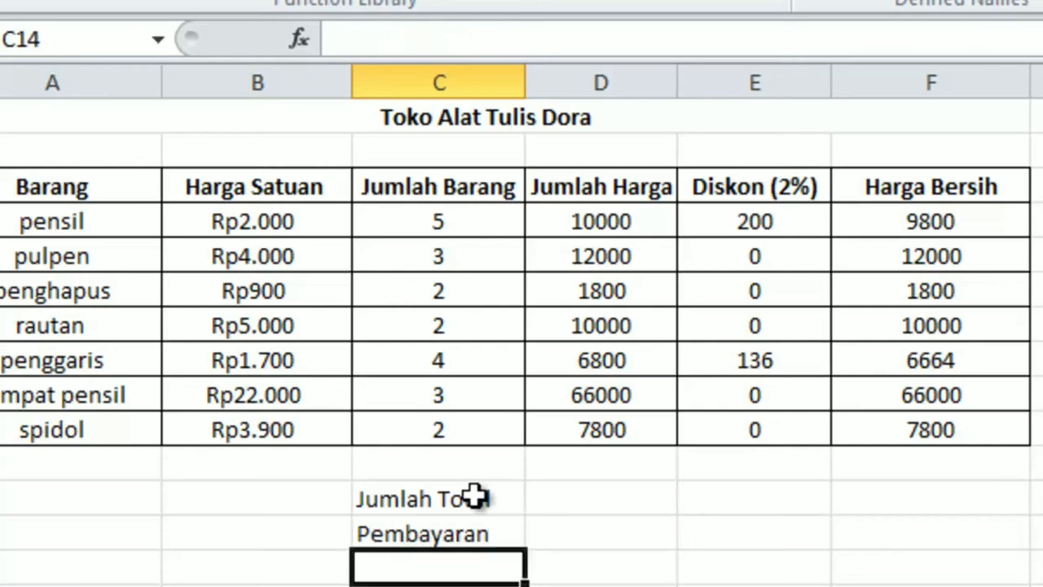
type("Kembalian")
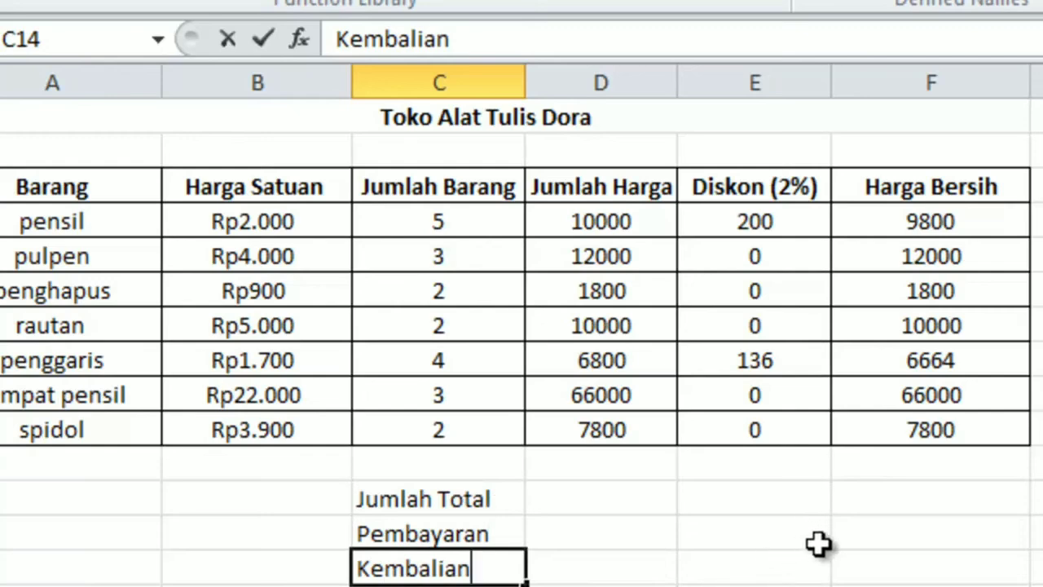
Step: Enter 130000 as the Pembayaran amount in F13
left_click(857, 534)
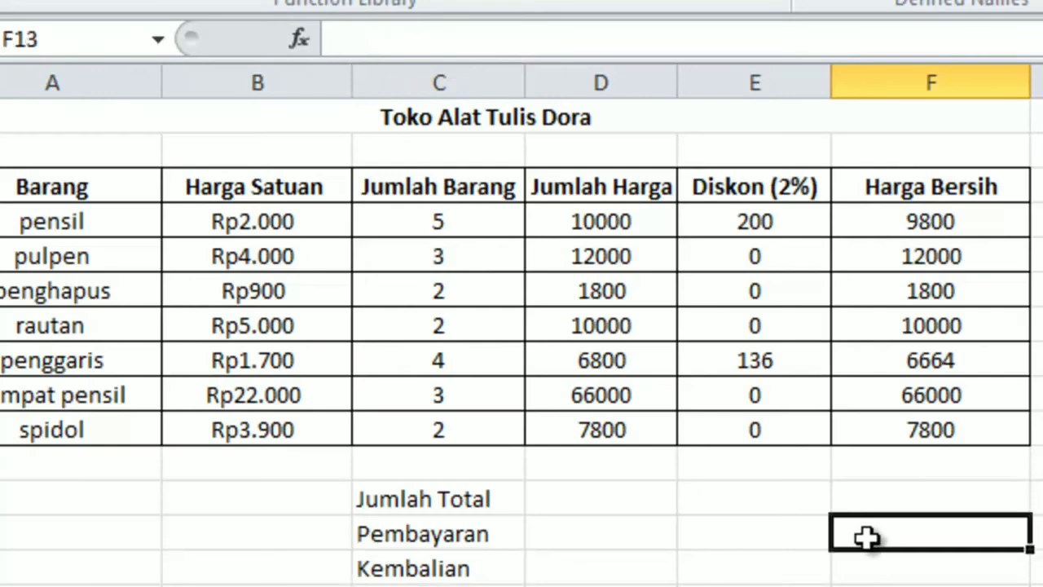
type("13")
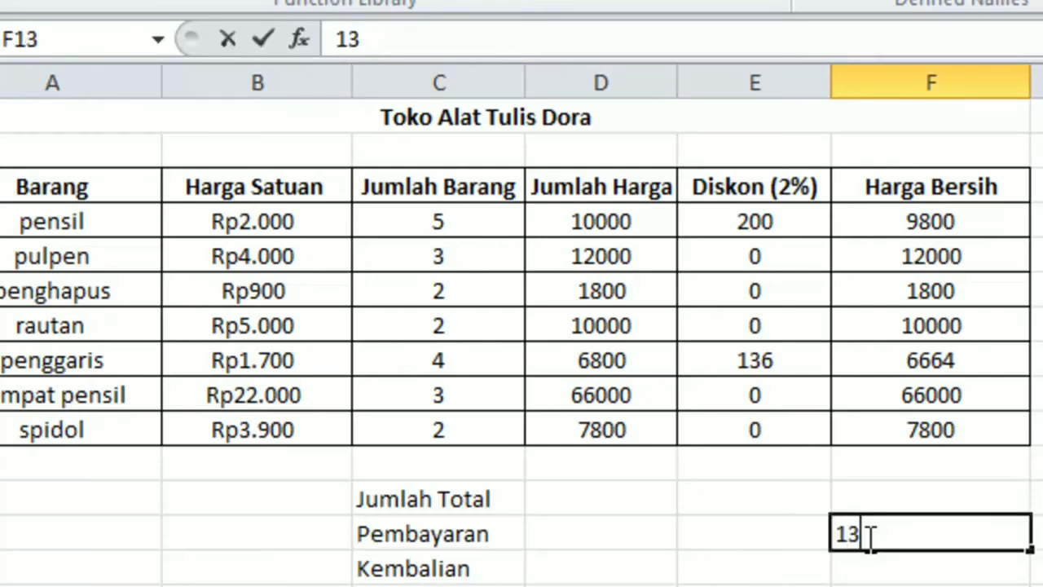
type("000")
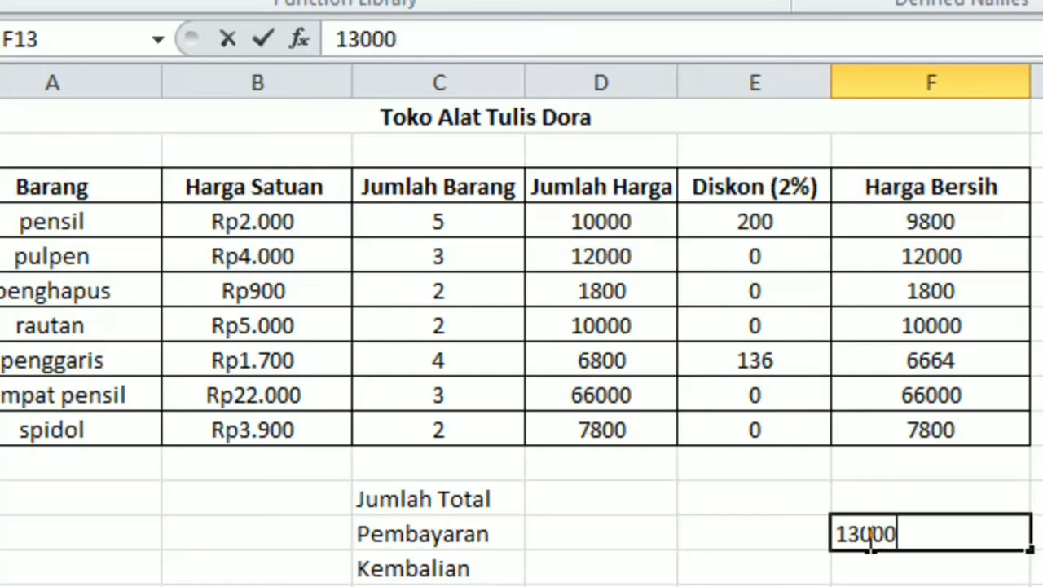
type("0")
key("Return")
Step: Calculate Jumlah Total in F12 by summing the Harga Bersih values with =sum(F4:F10)
left_click(899, 506)
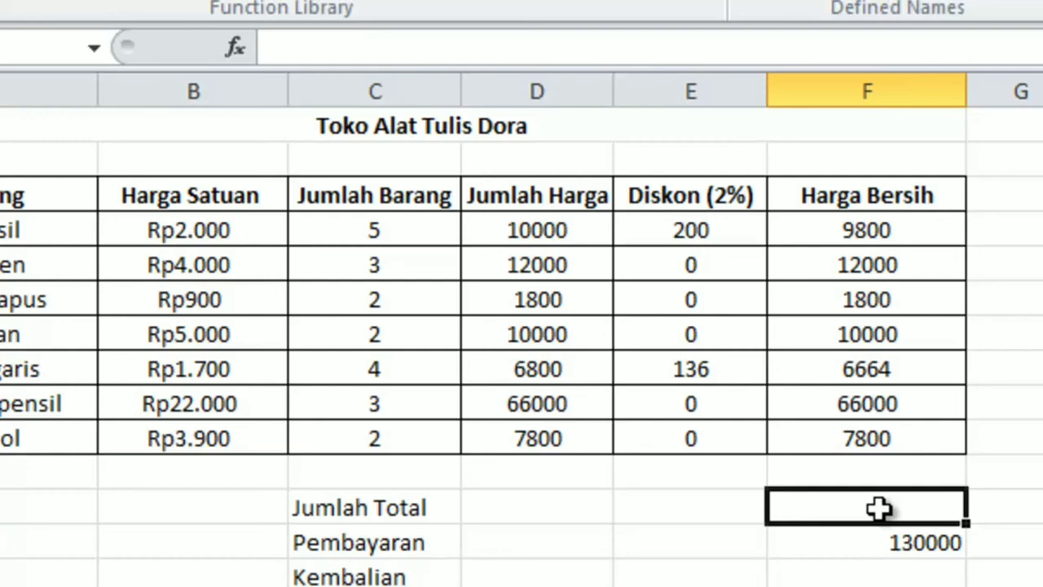
type("=")
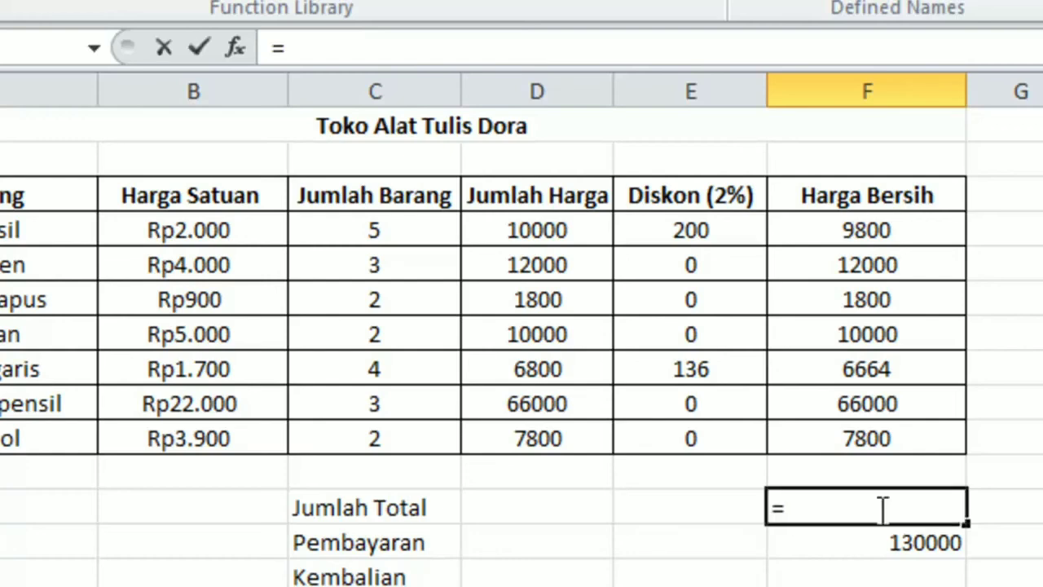
type("s")
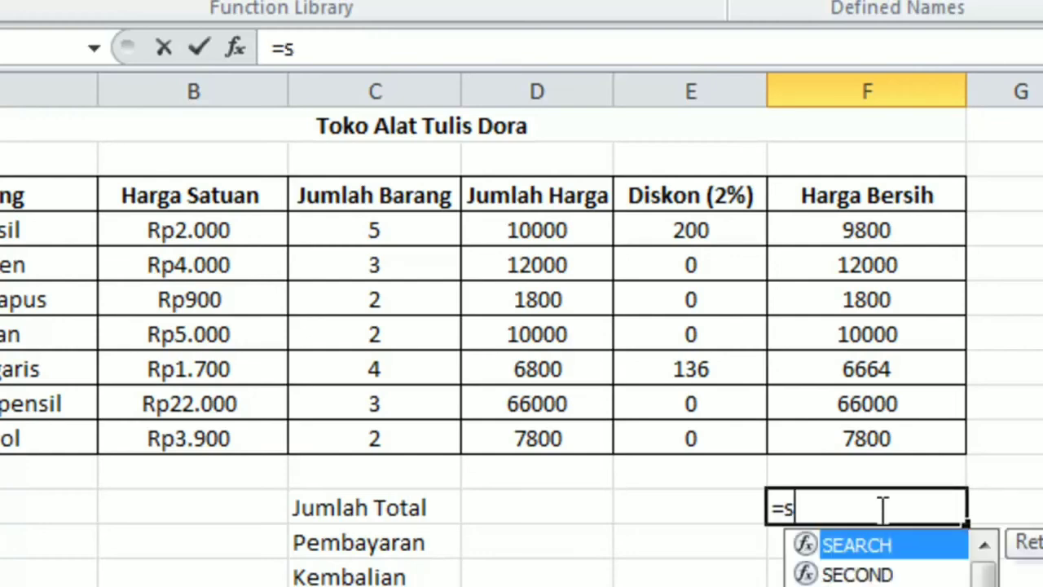
type("um")
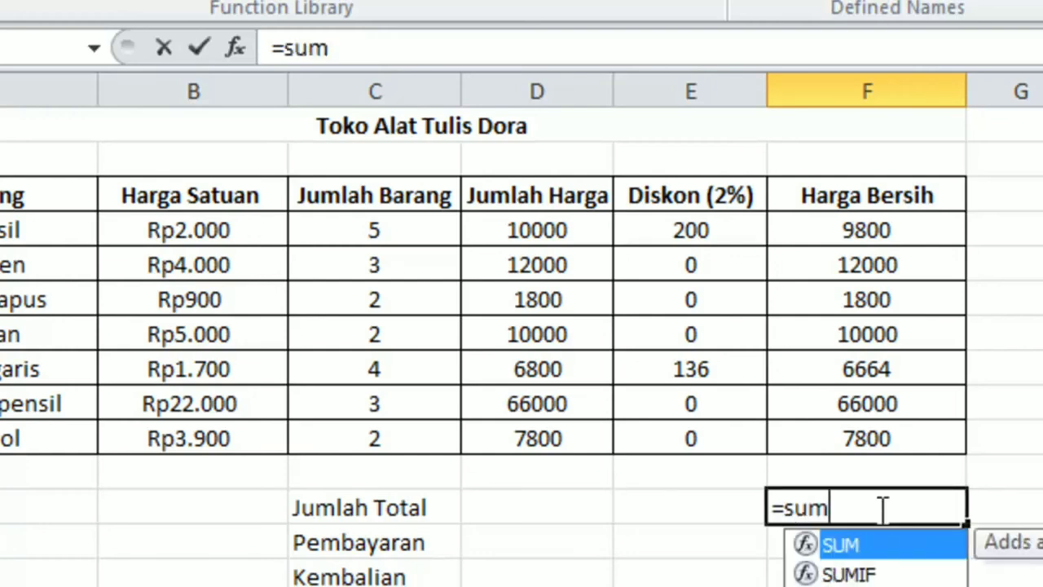
type("(")
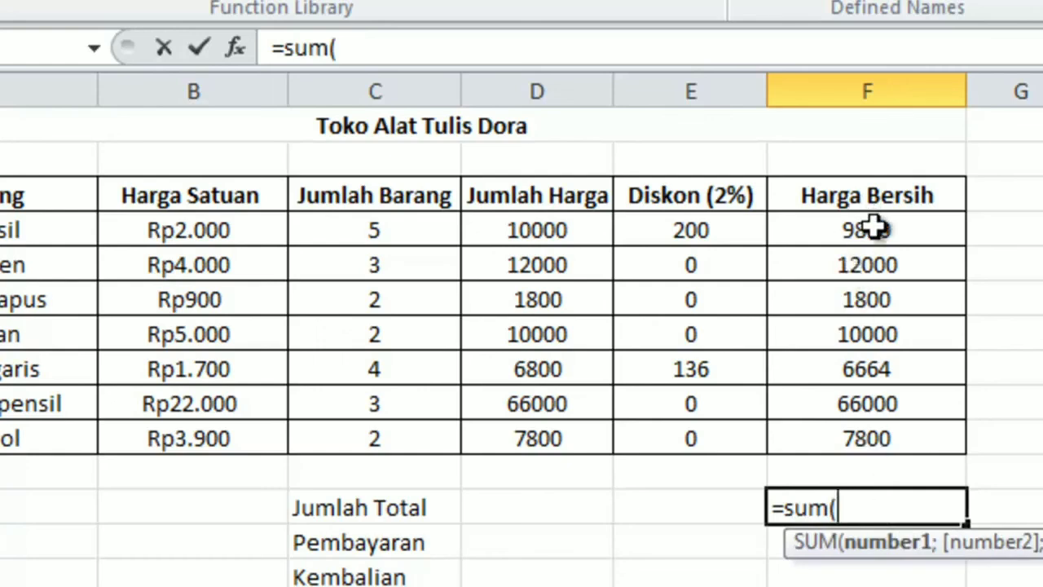
left_click_drag(873, 230, 859, 432)
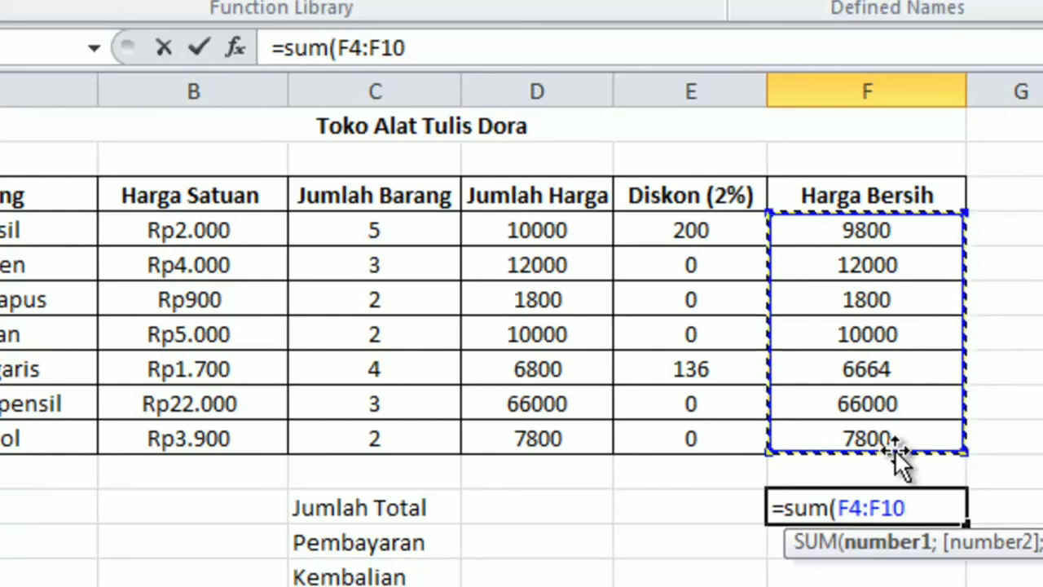
type(")")
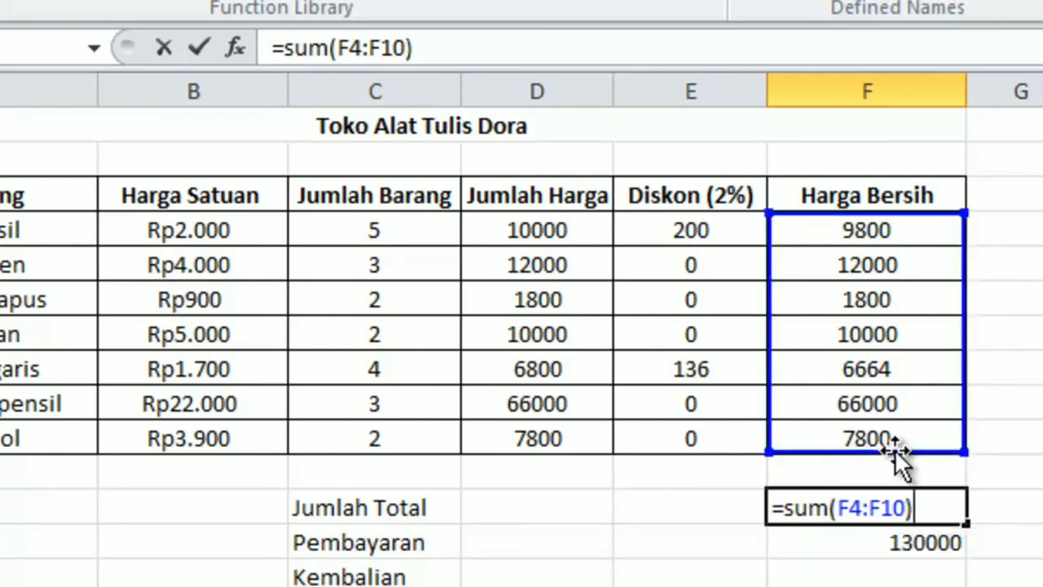
key("Return")
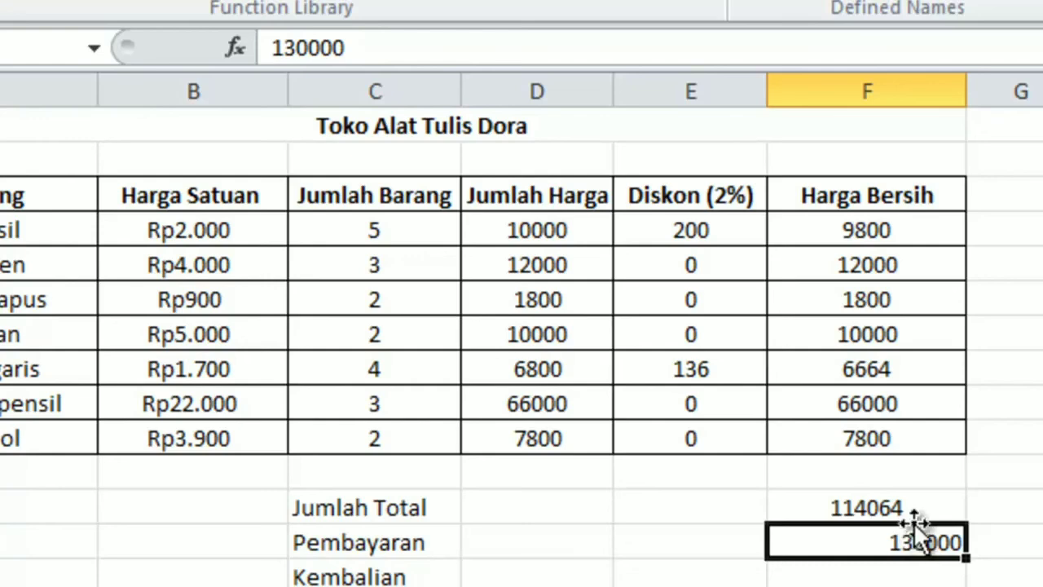
Step: Center the Jumlah Total and Pembayaran amounts in F12:F13
left_click_drag(925, 497, 927, 543)
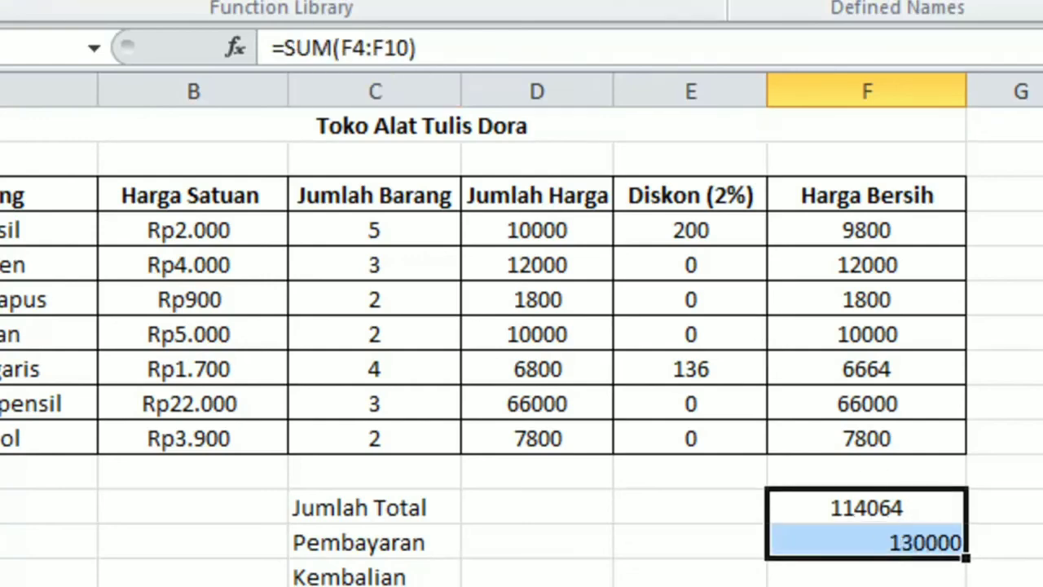
key("alt+h")
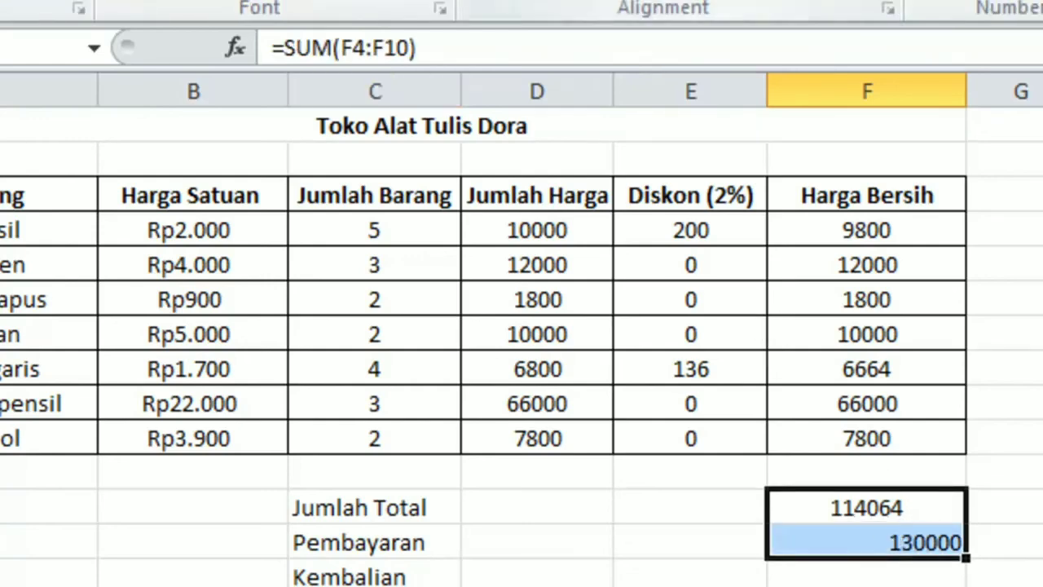
Step: Calculate Kembalian in F14 by subtracting Jumlah Total from Pembayaran with =(F13-F12)
double_click(794, 562)
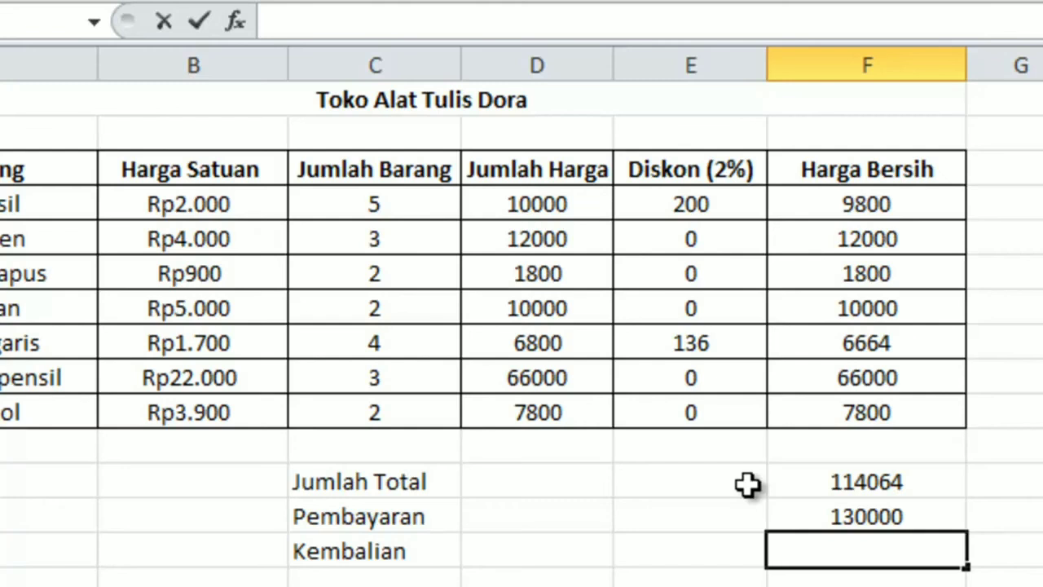
type("=(")
left_click(861, 514)
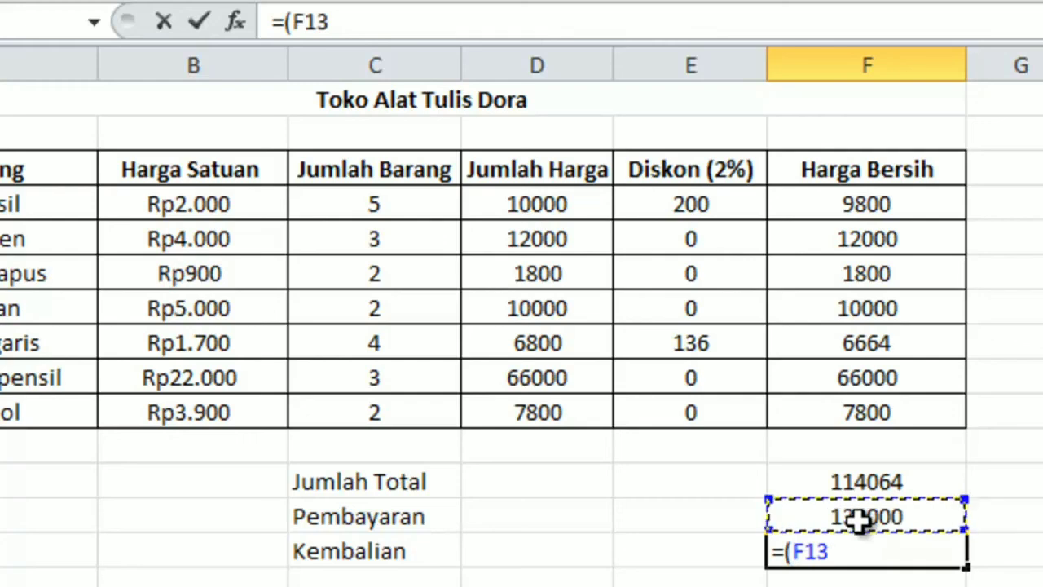
type("-")
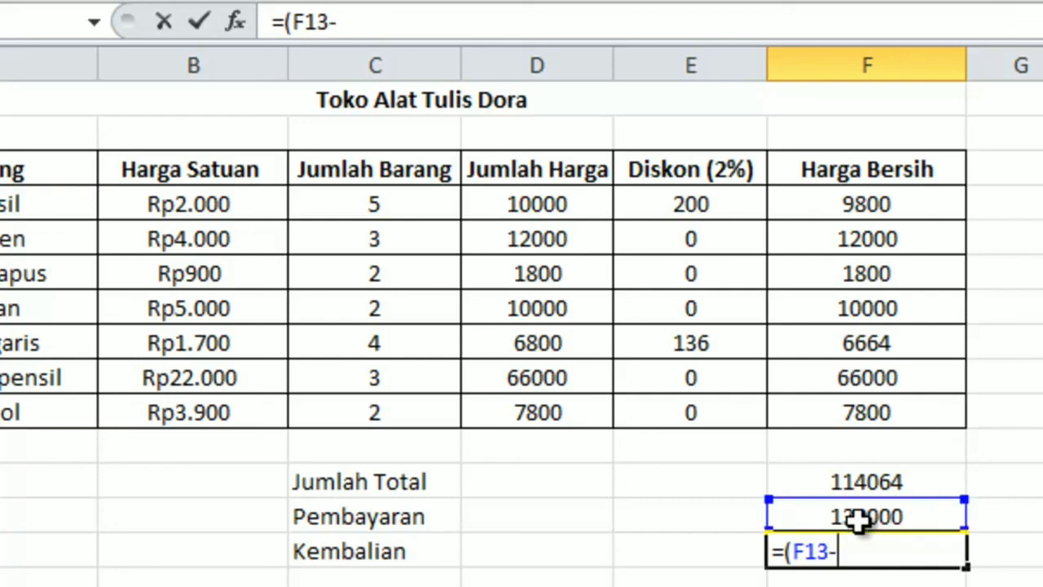
left_click(876, 480)
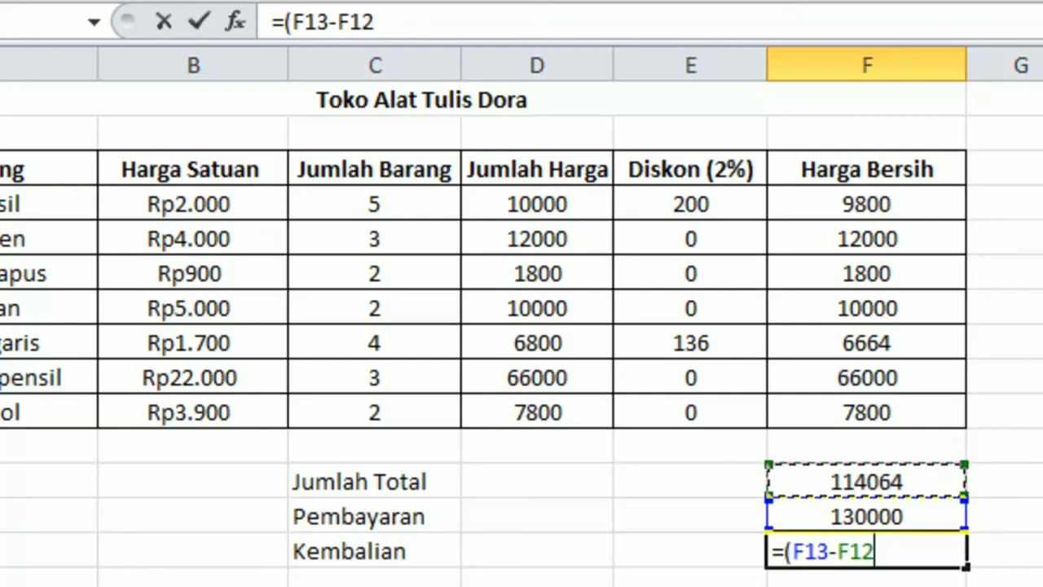
type(")")
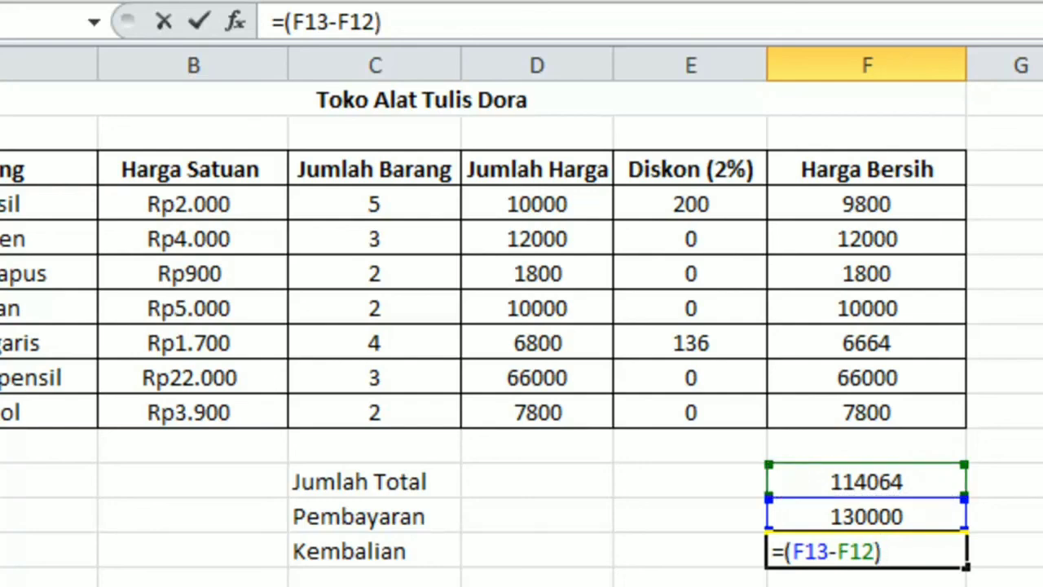
key("Return")
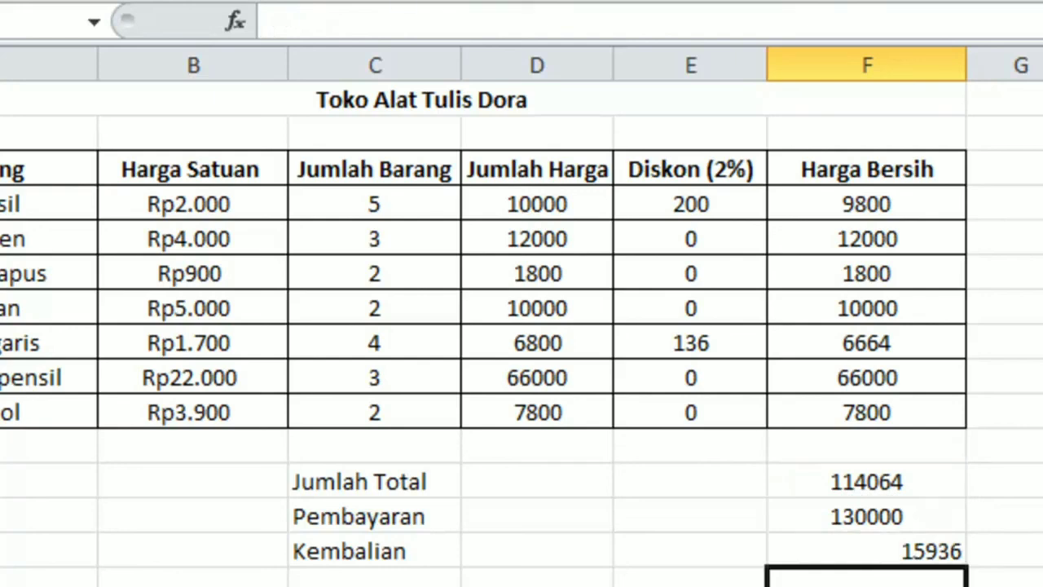
Step: Center the Kembalian amount in F14
left_click(890, 551)
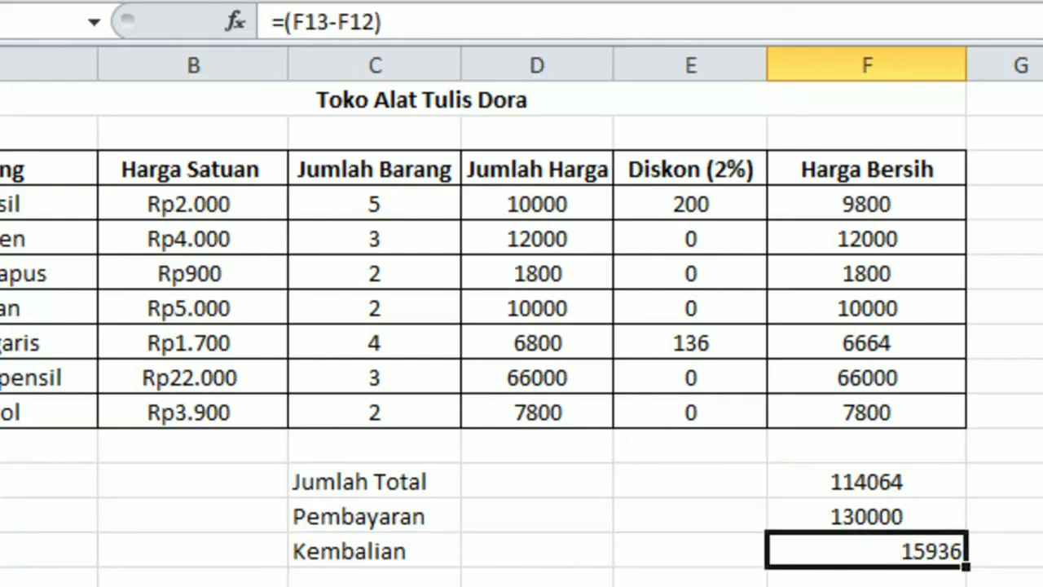
key("alt+h")
key("a")
key("c")
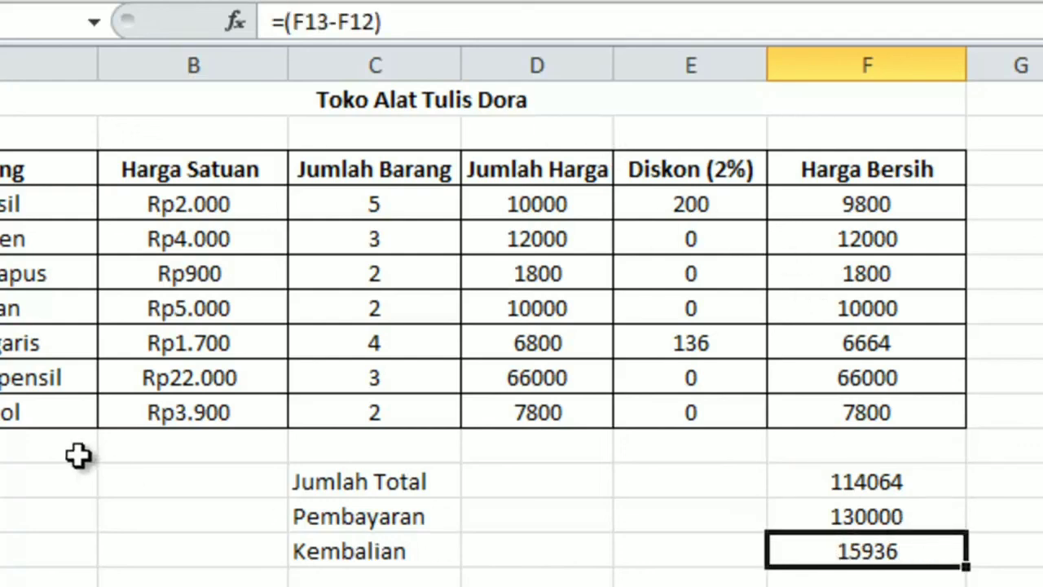
Step: Apply all borders to the cells below the item rows, A11:F15, including the total, payment and change rows
left_click_drag(90, 452, 908, 566)
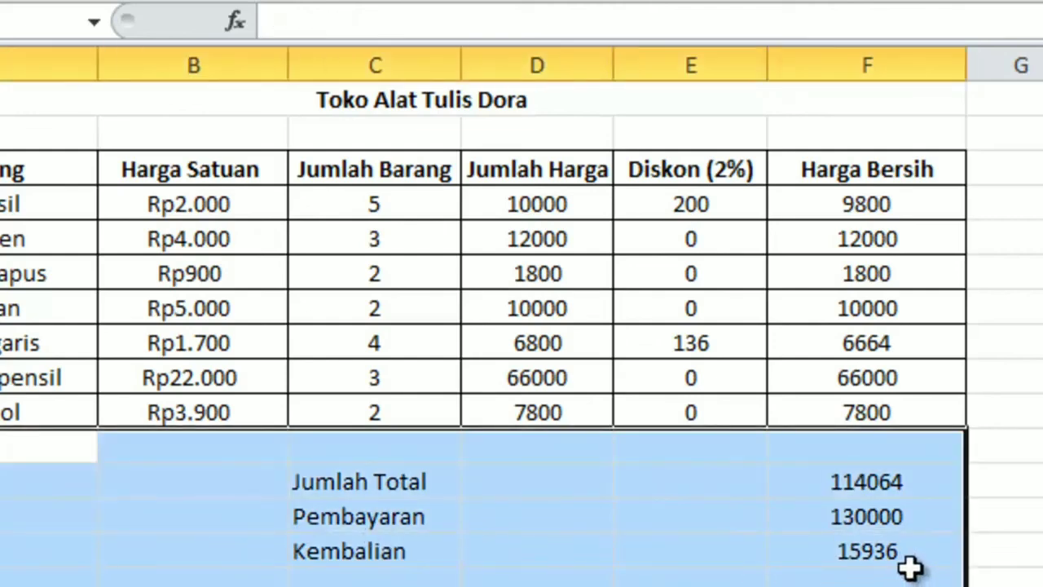
key("alt+h")
key("b")
key("a")
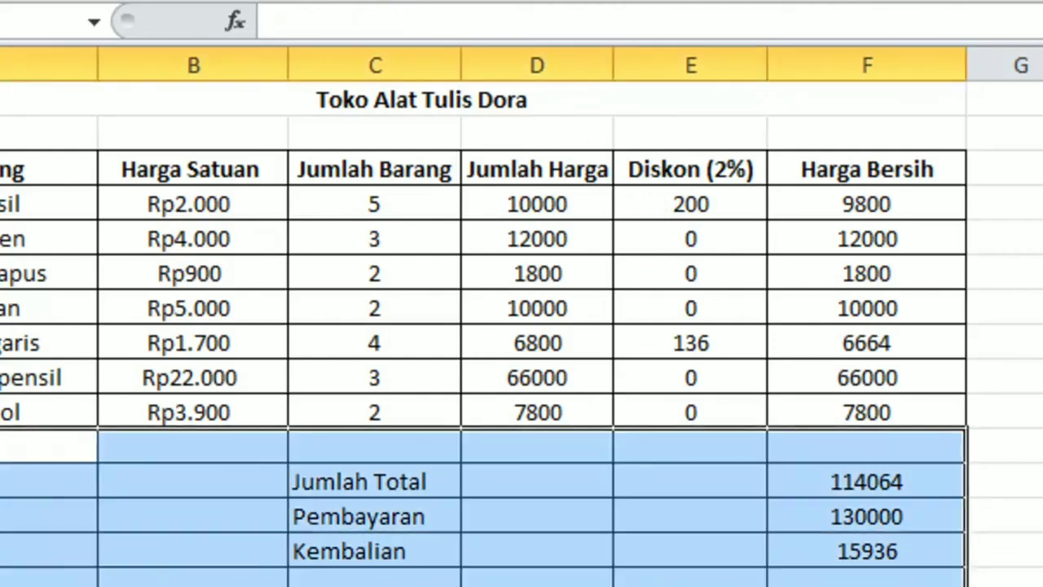
left_click(791, 580)
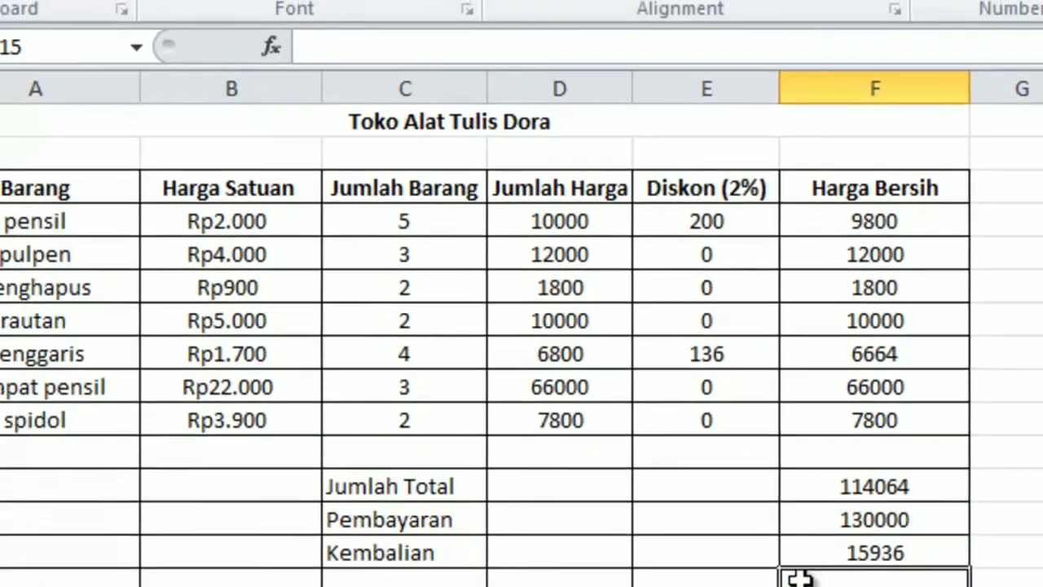